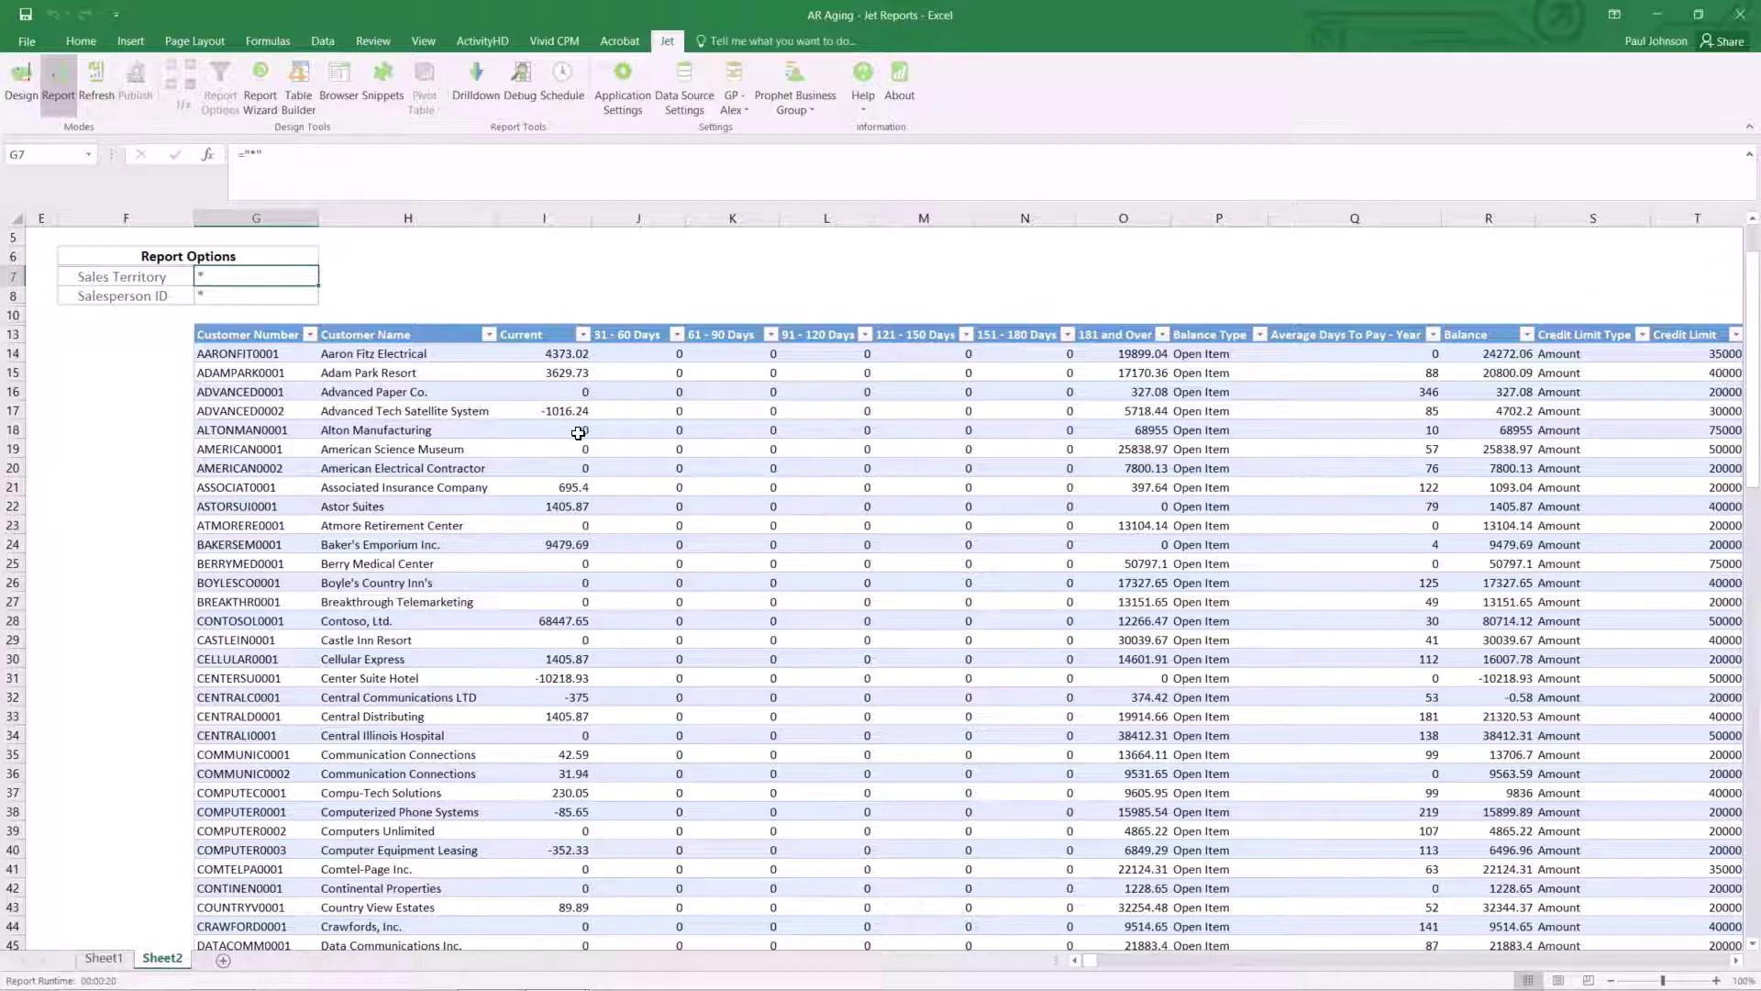
- Choose TERRITORY 7 from the Sales Territory lookup in Report Options and confirm it
left_click(455, 402)
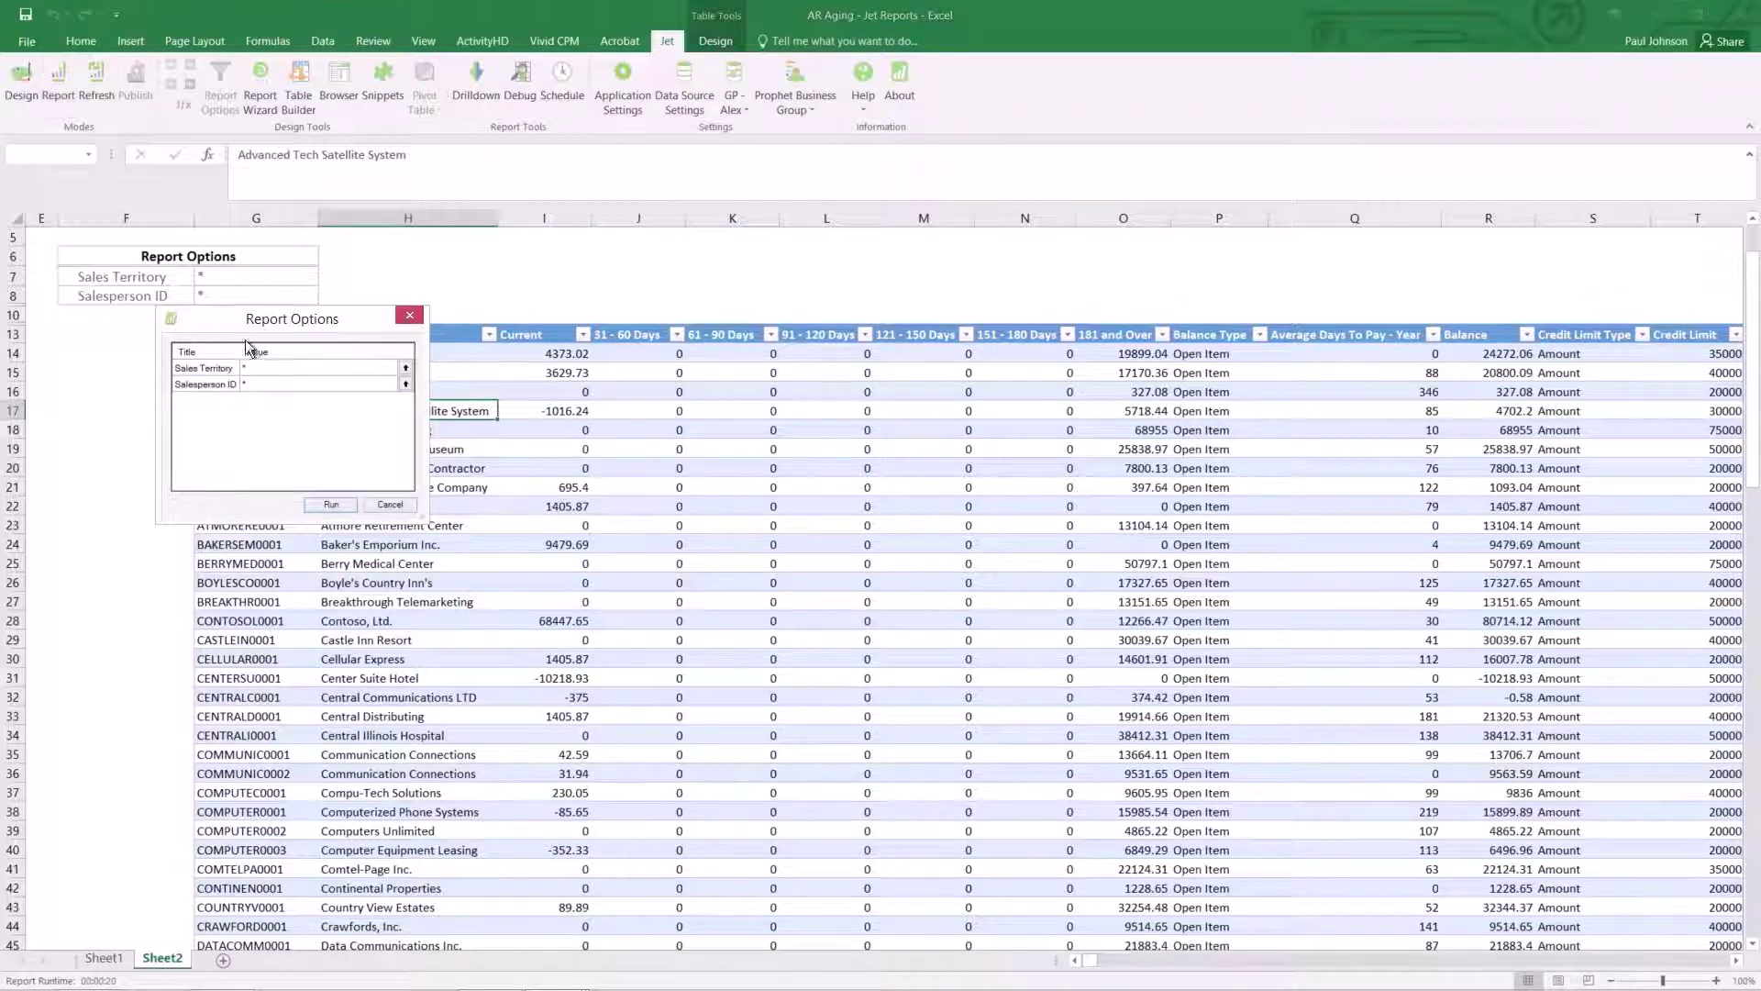
left_click(409, 367)
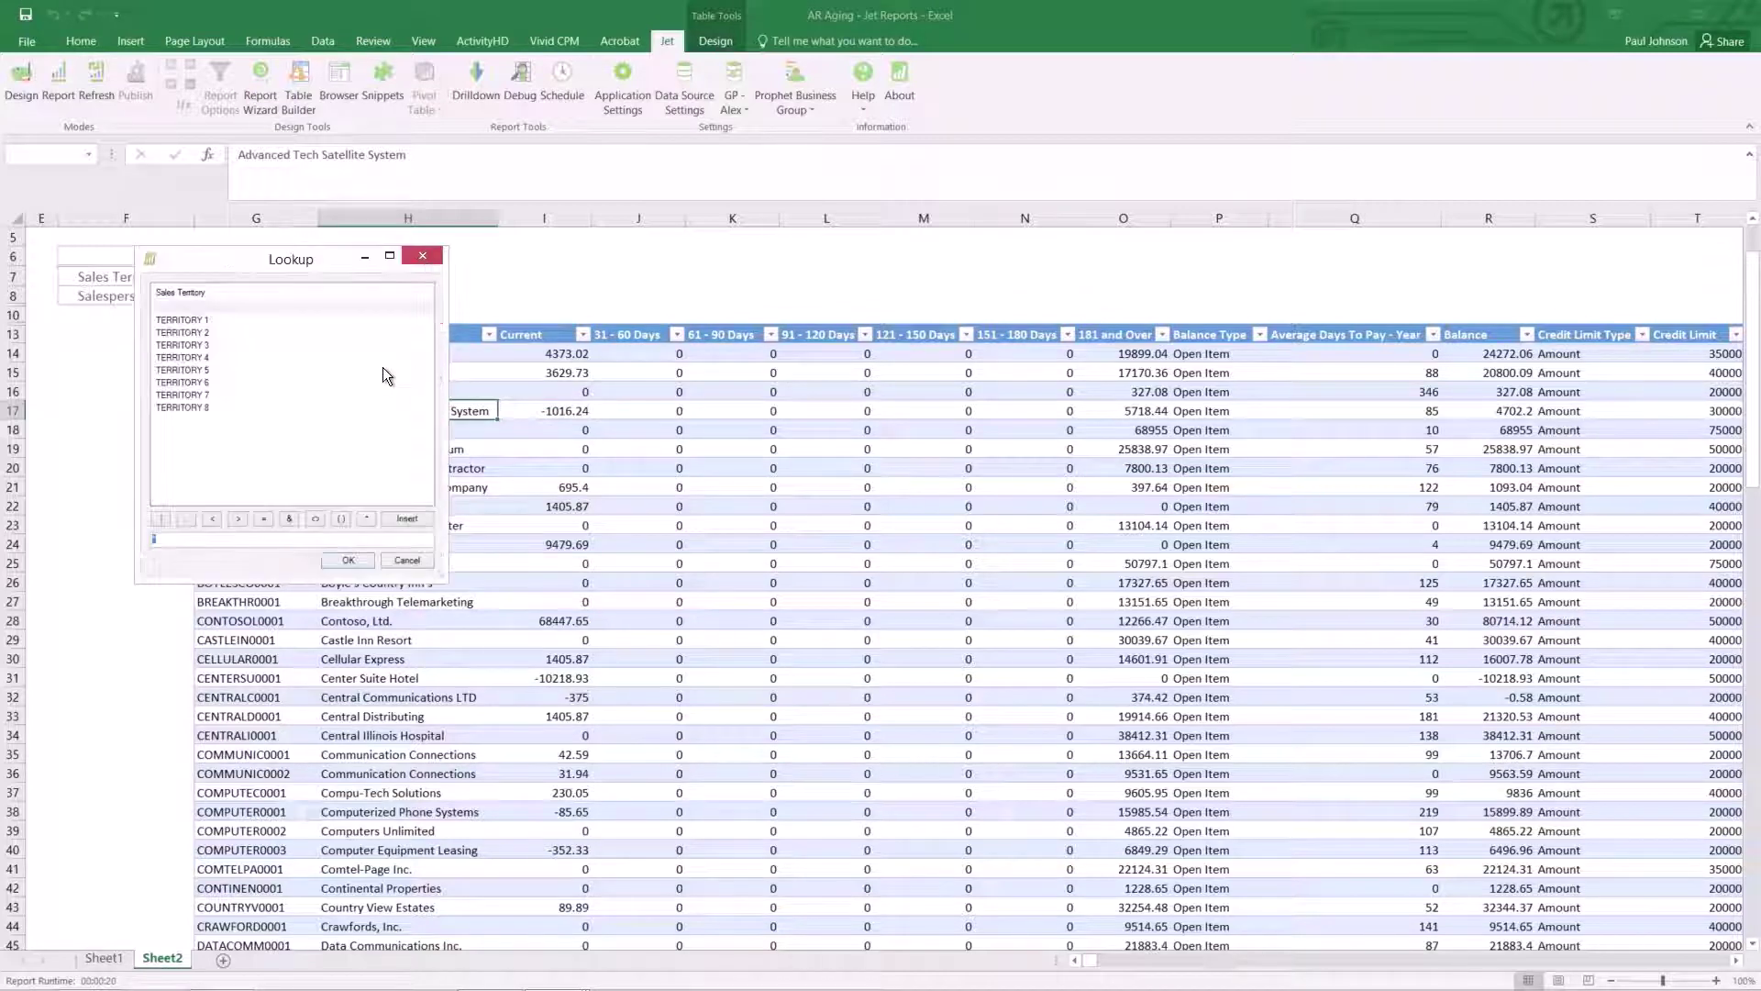
left_click(204, 395)
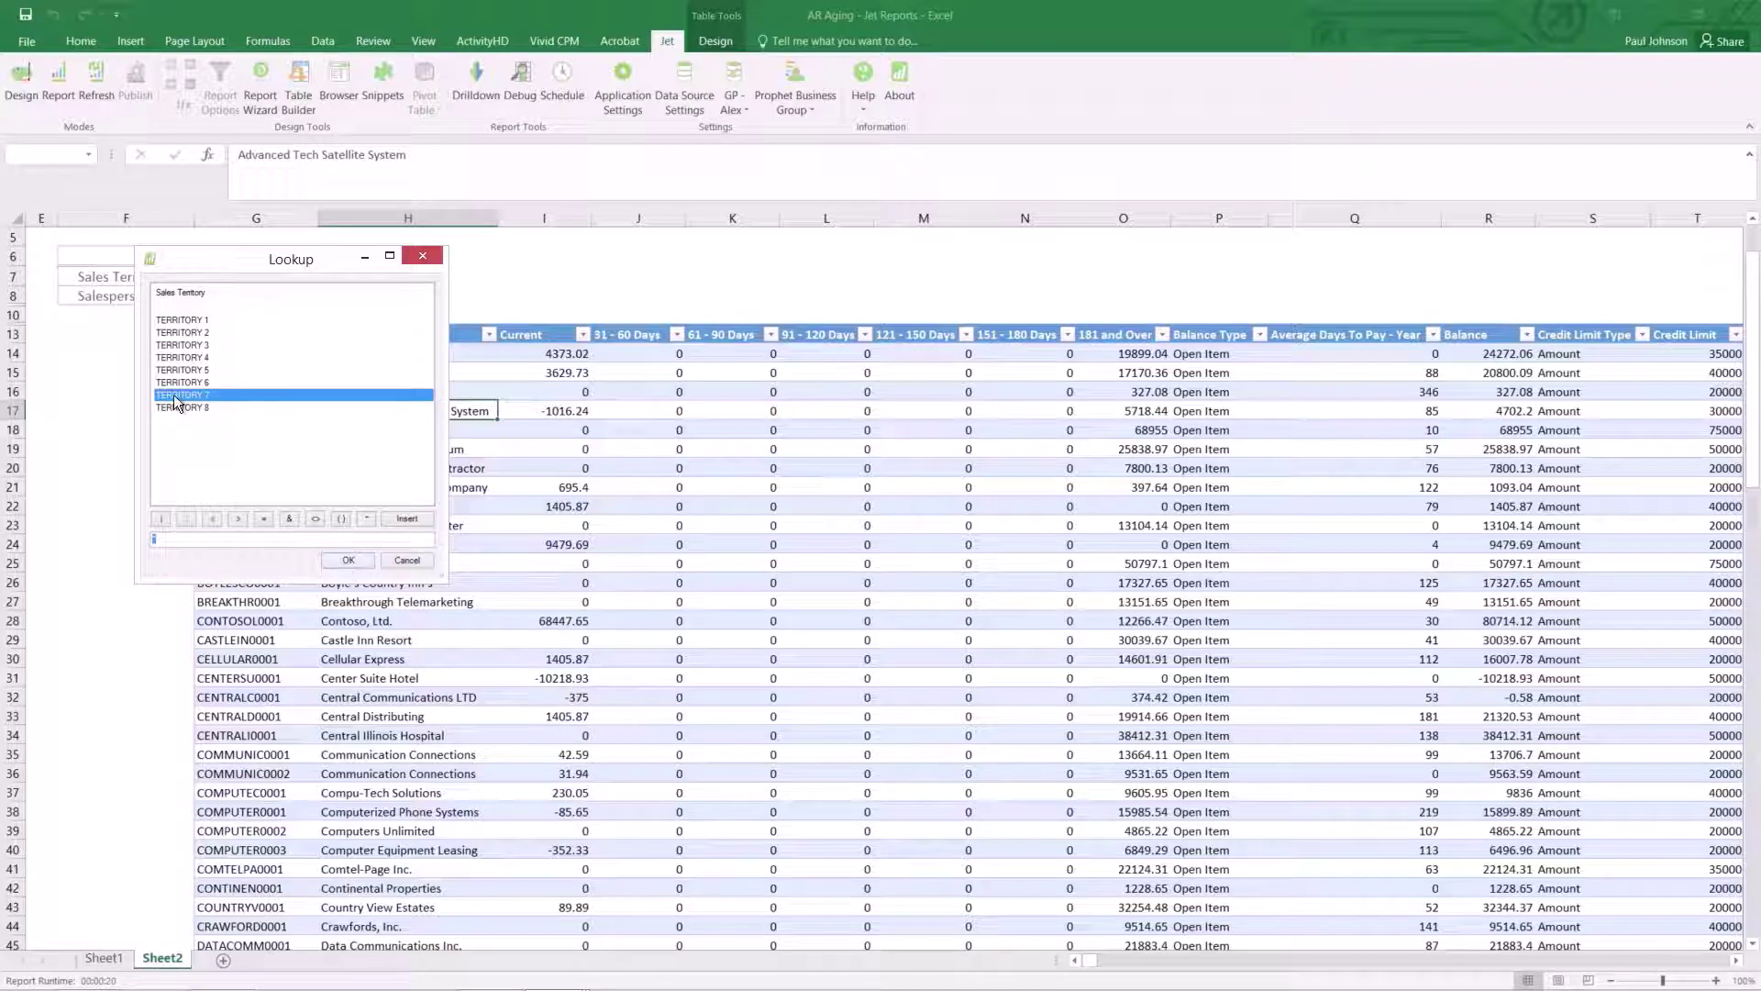
left_click(332, 561)
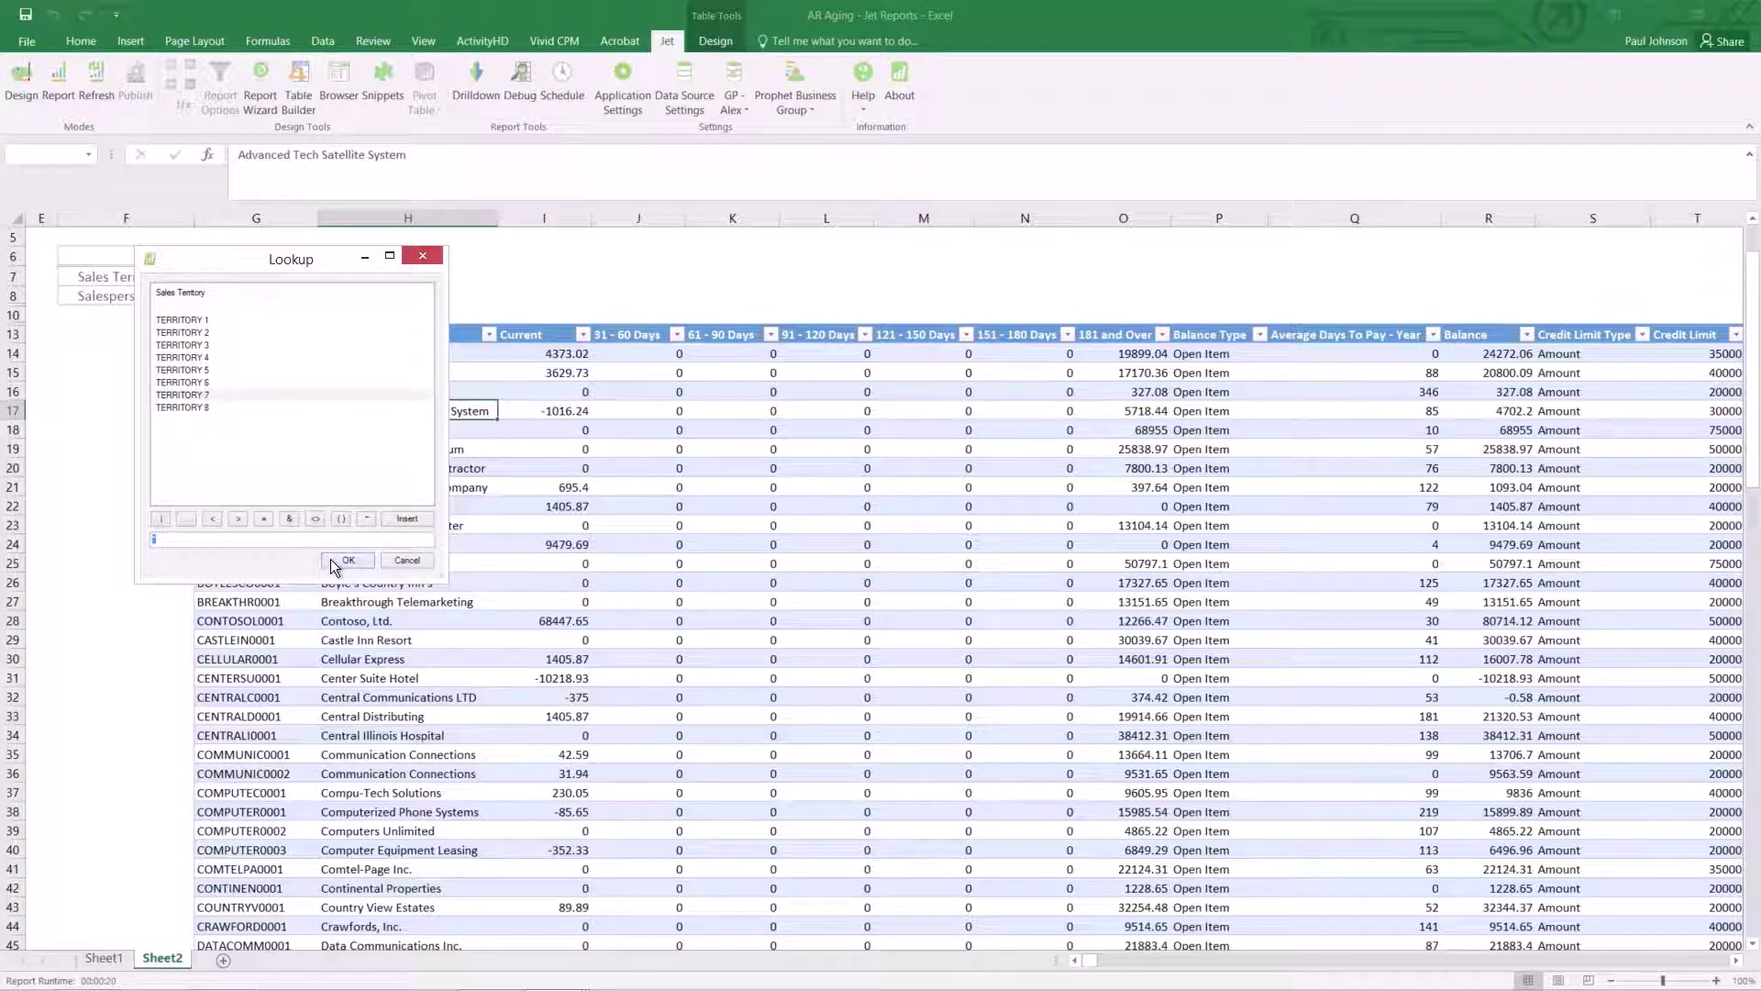
- Run the report filtered to TERRITORY 7, giving seven customers totalling a 261867.76 balance
left_click(310, 504)
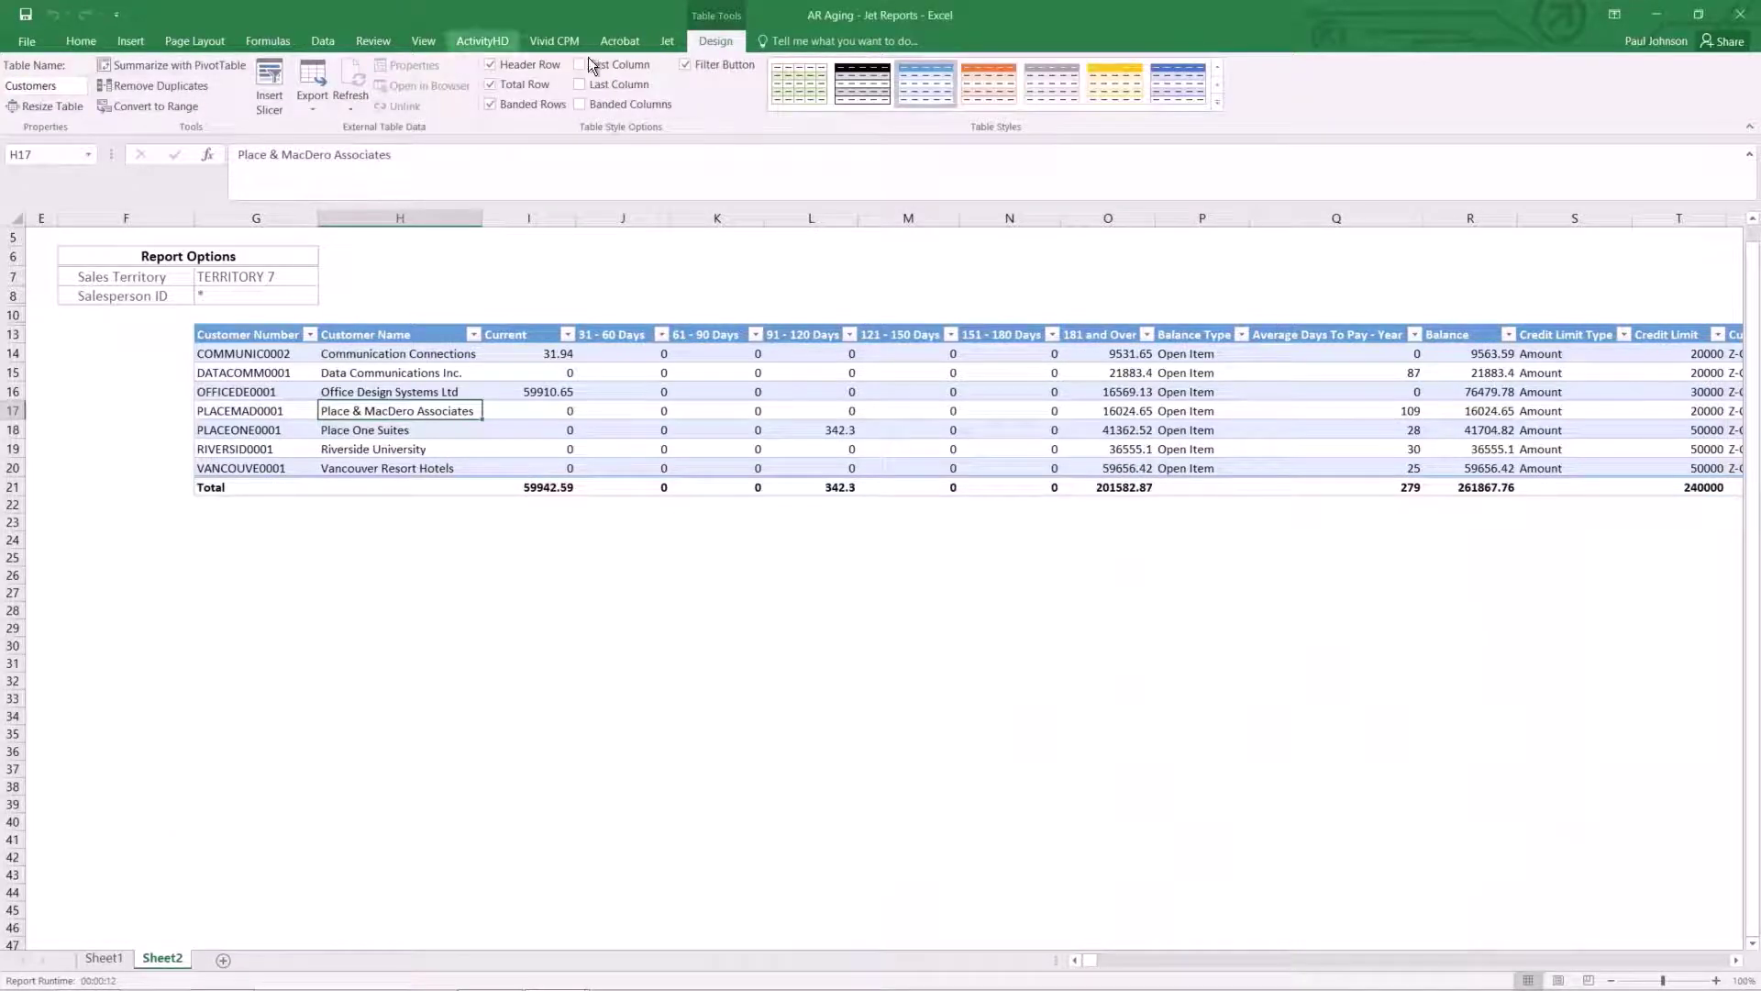
left_click(664, 38)
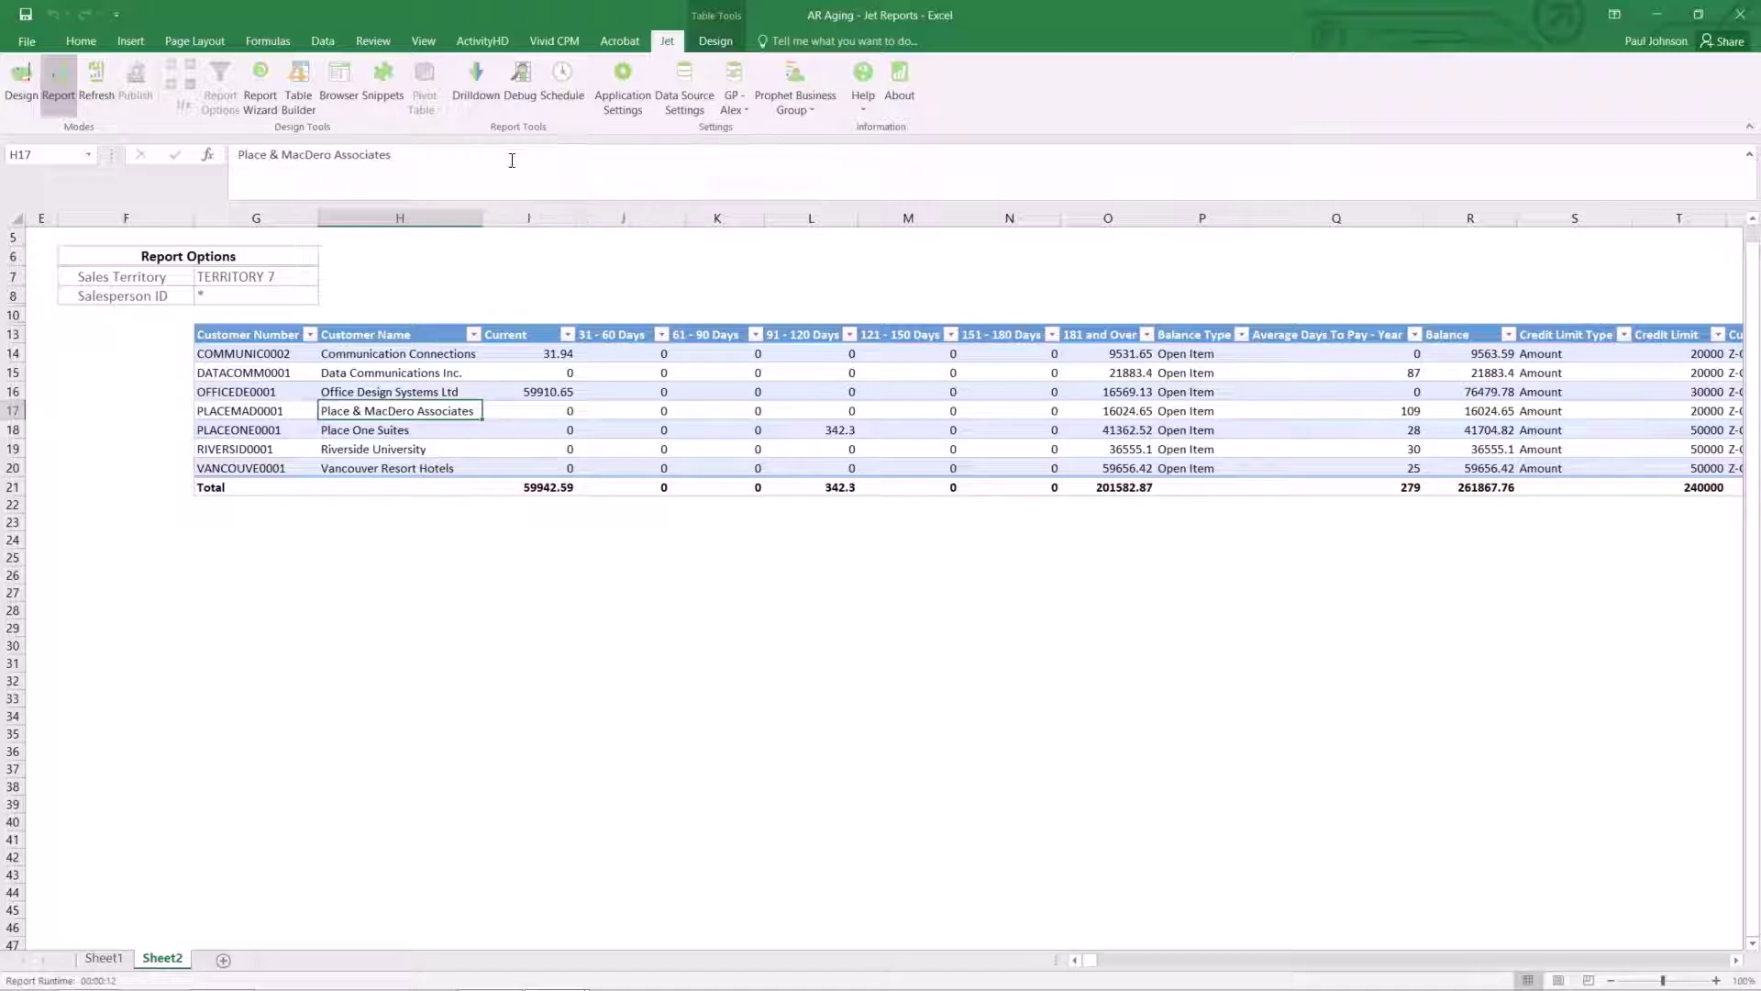
- Open the Jet Scheduler and create a new scheduled task, New Jet Task
left_click(563, 80)
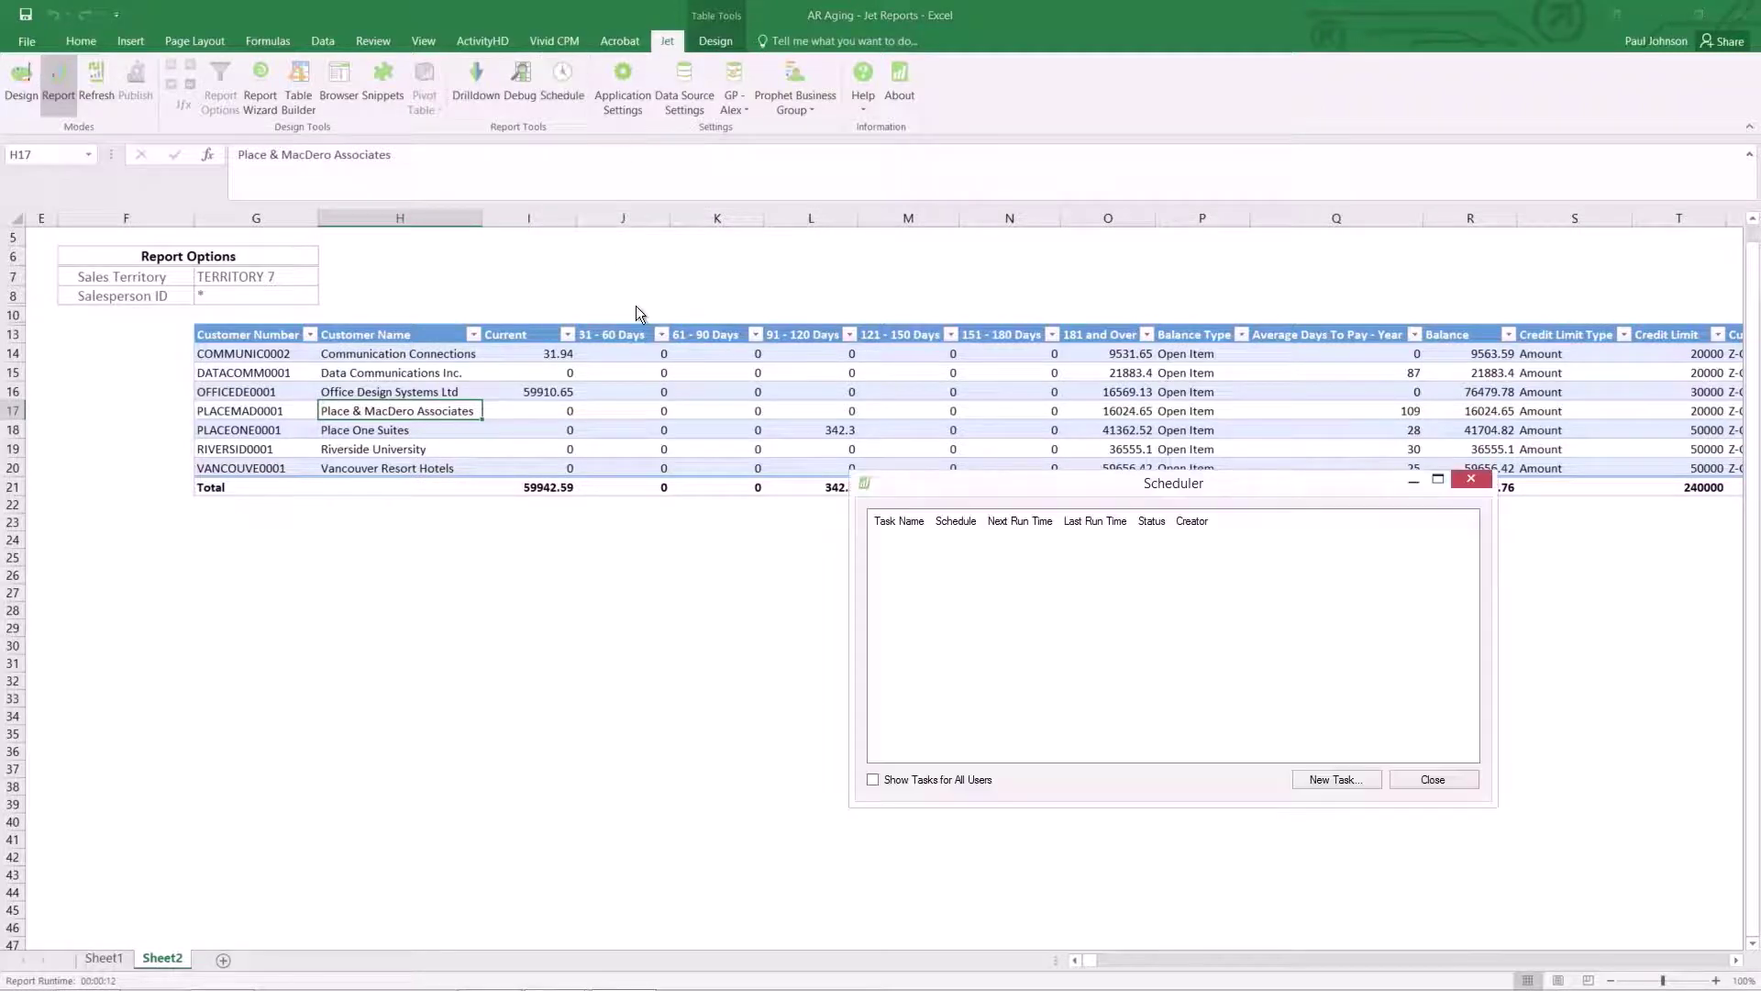
left_click_drag(956, 483, 743, 374)
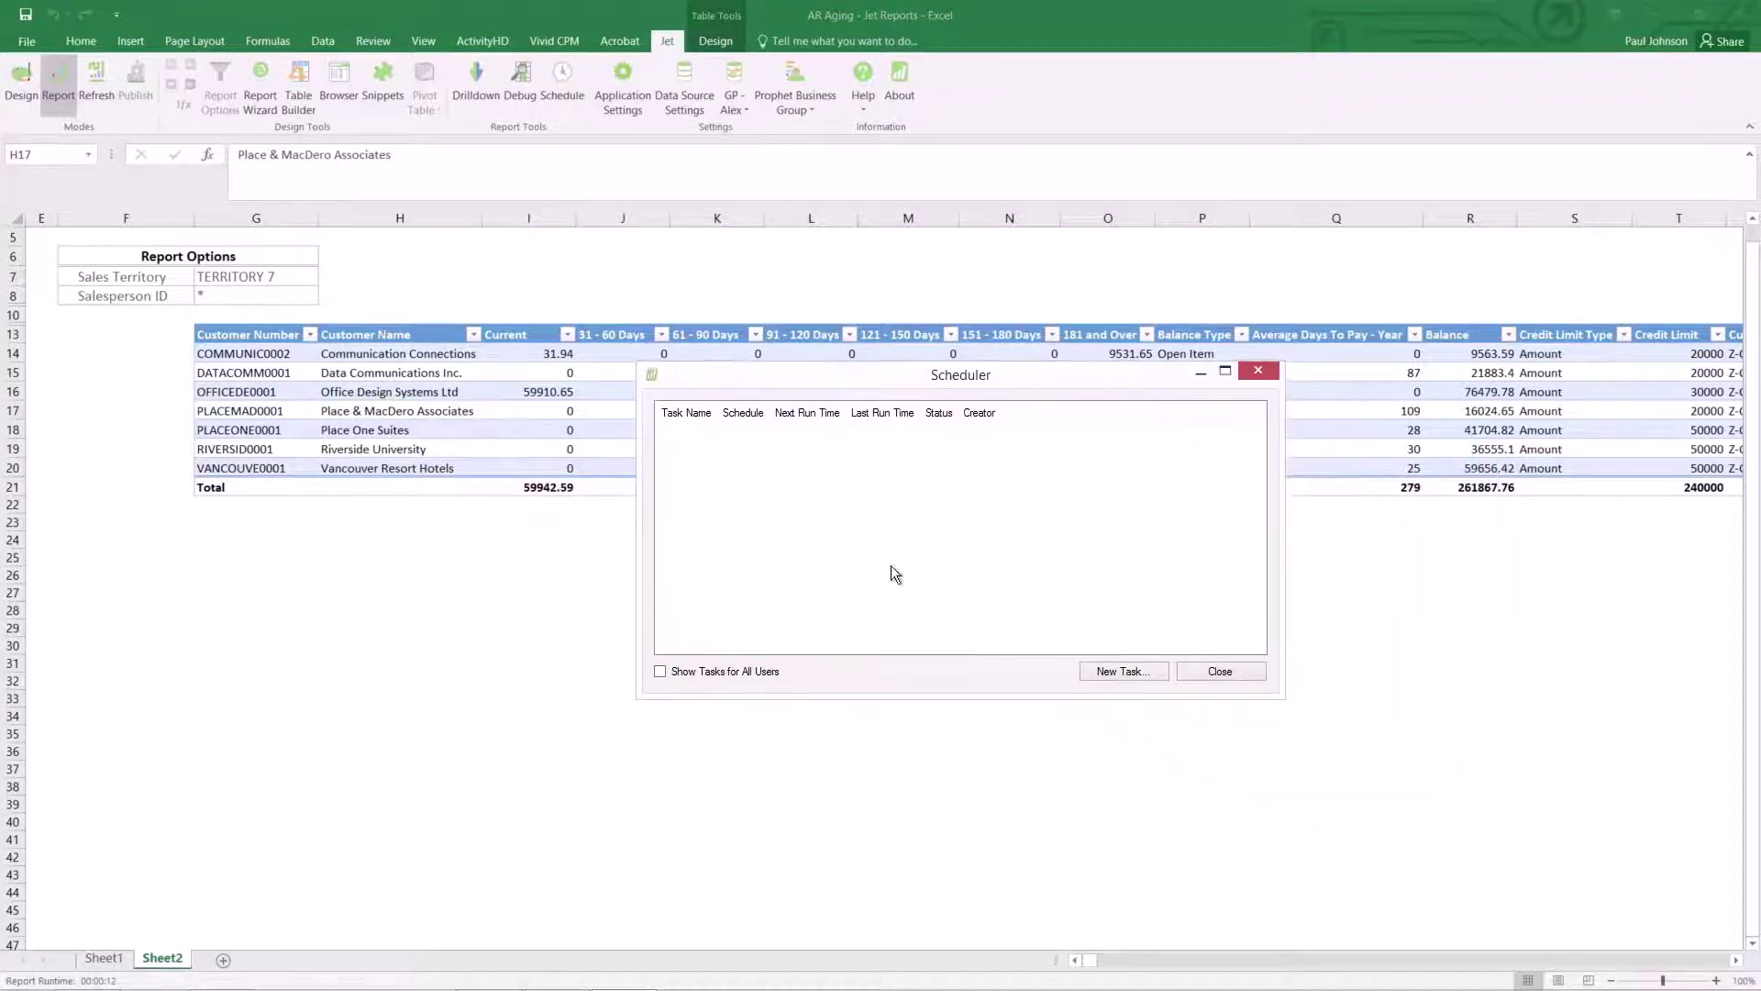
left_click(1104, 672)
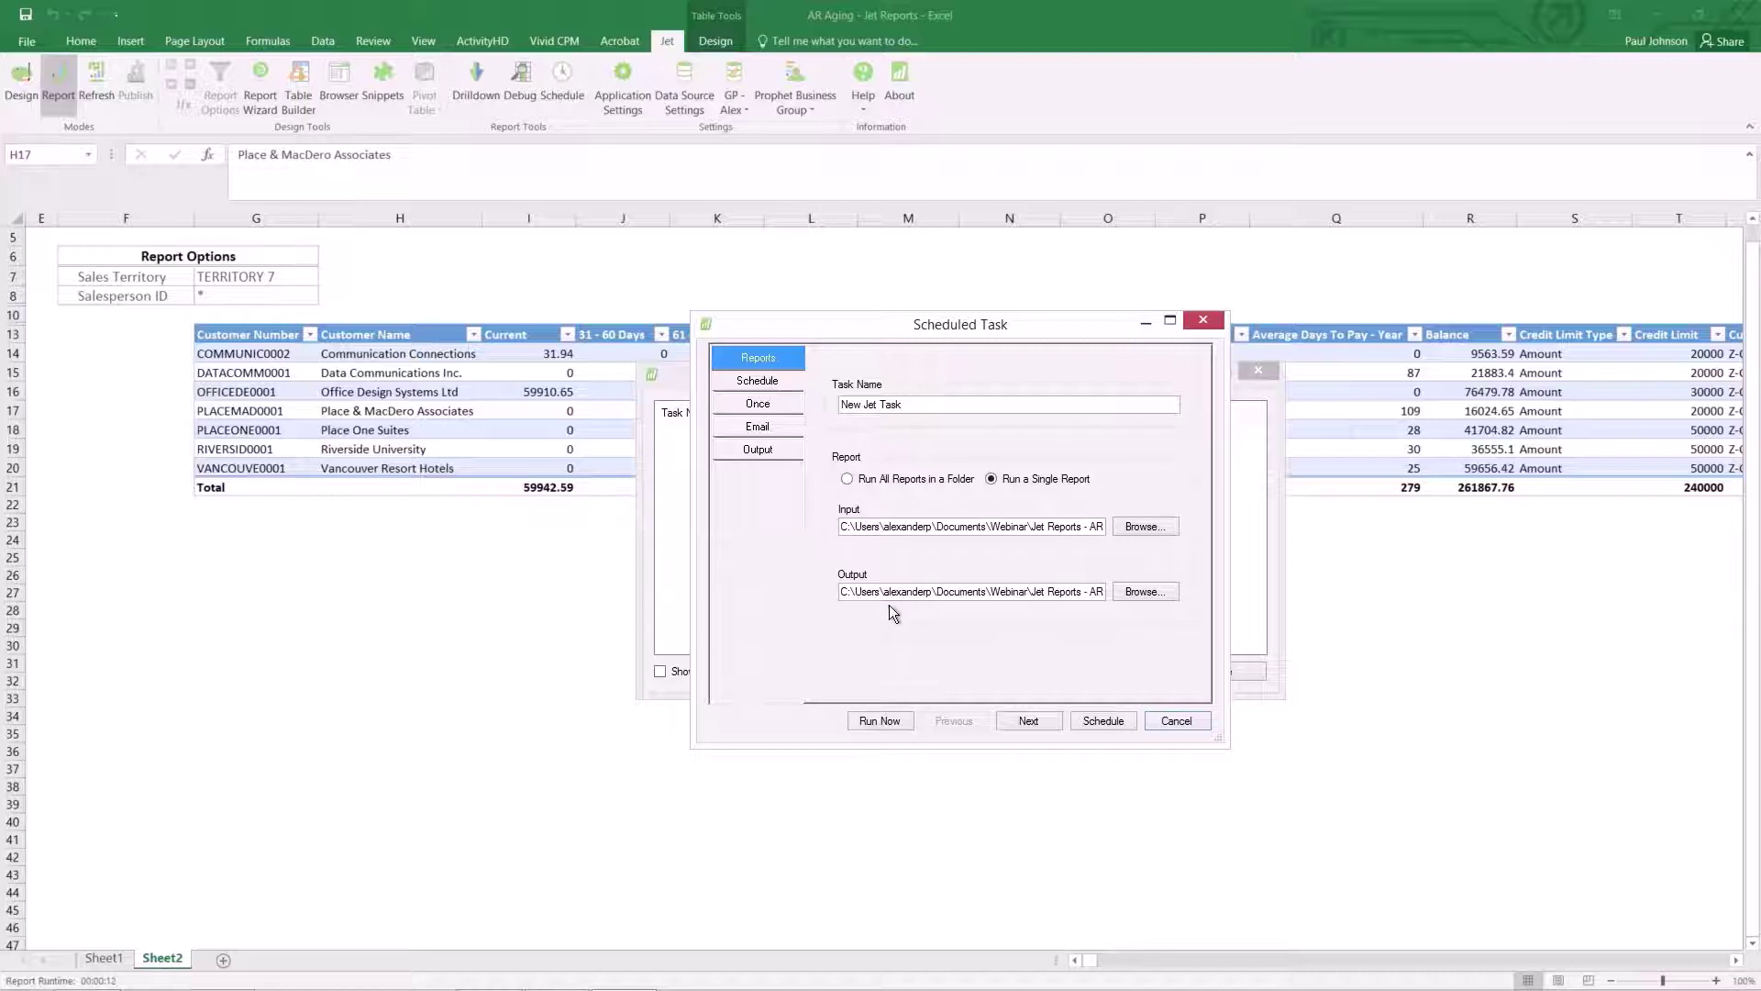
- Set the scheduled task to run Monthly on day 1 of the month
left_click(757, 383)
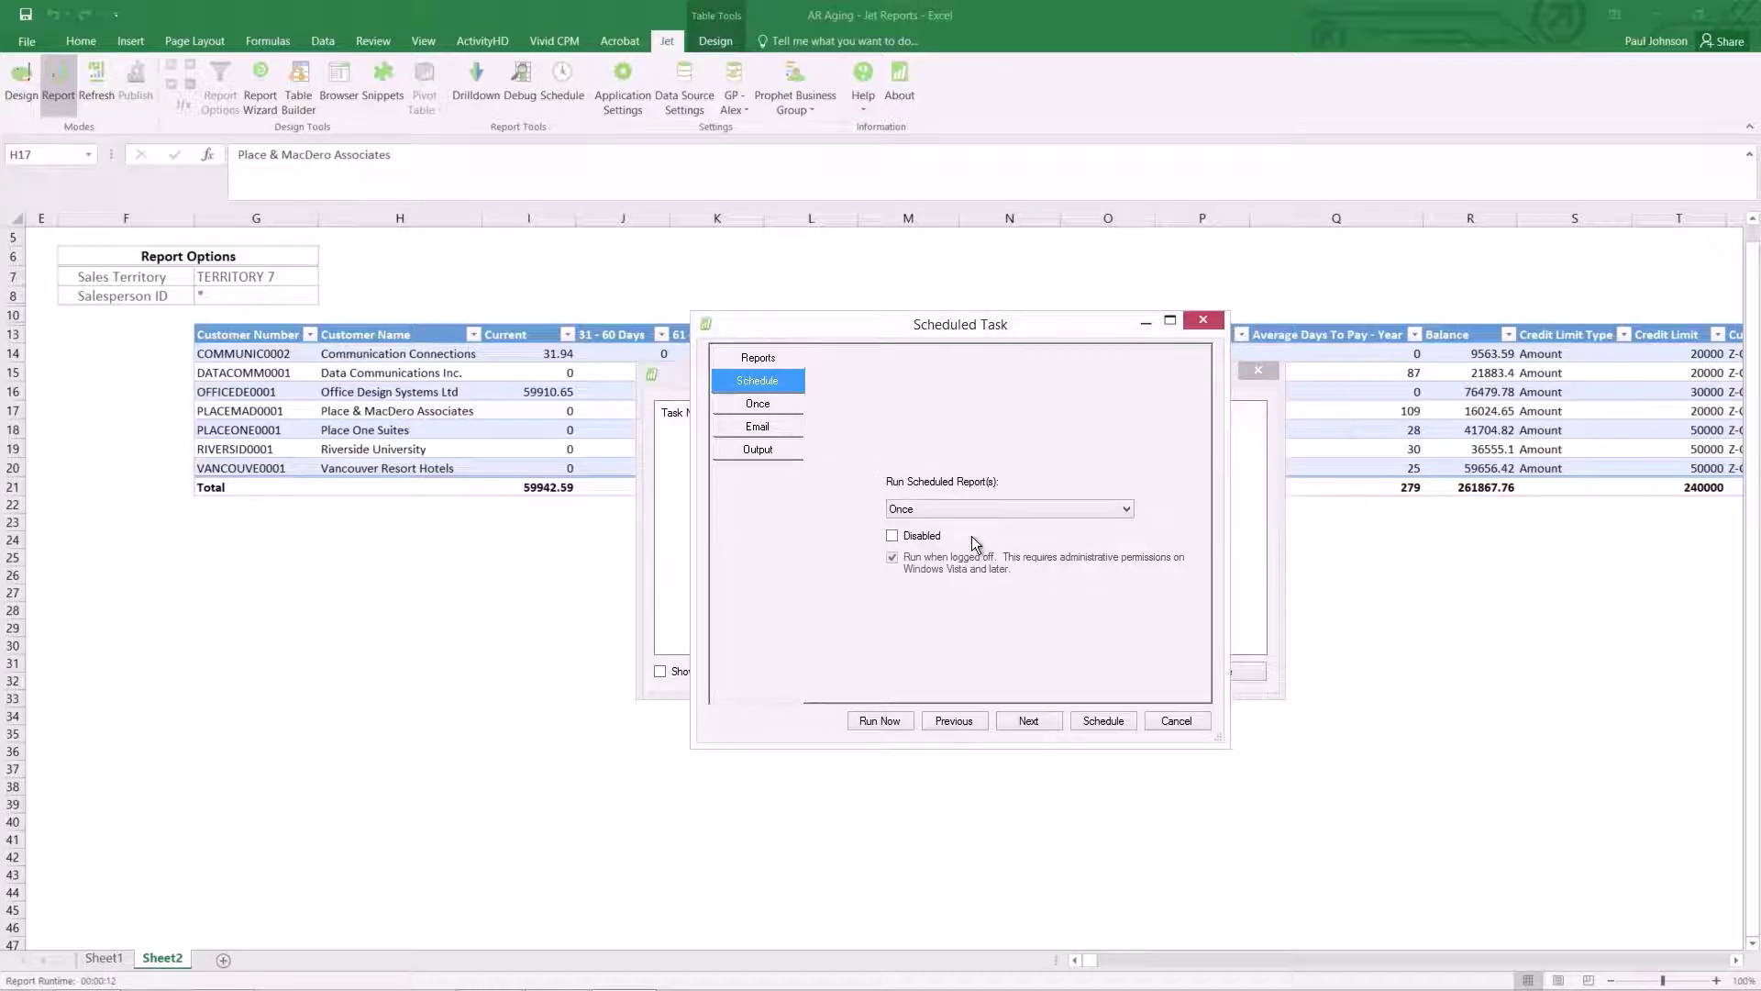
left_click(947, 510)
left_click(915, 561)
left_click(746, 410)
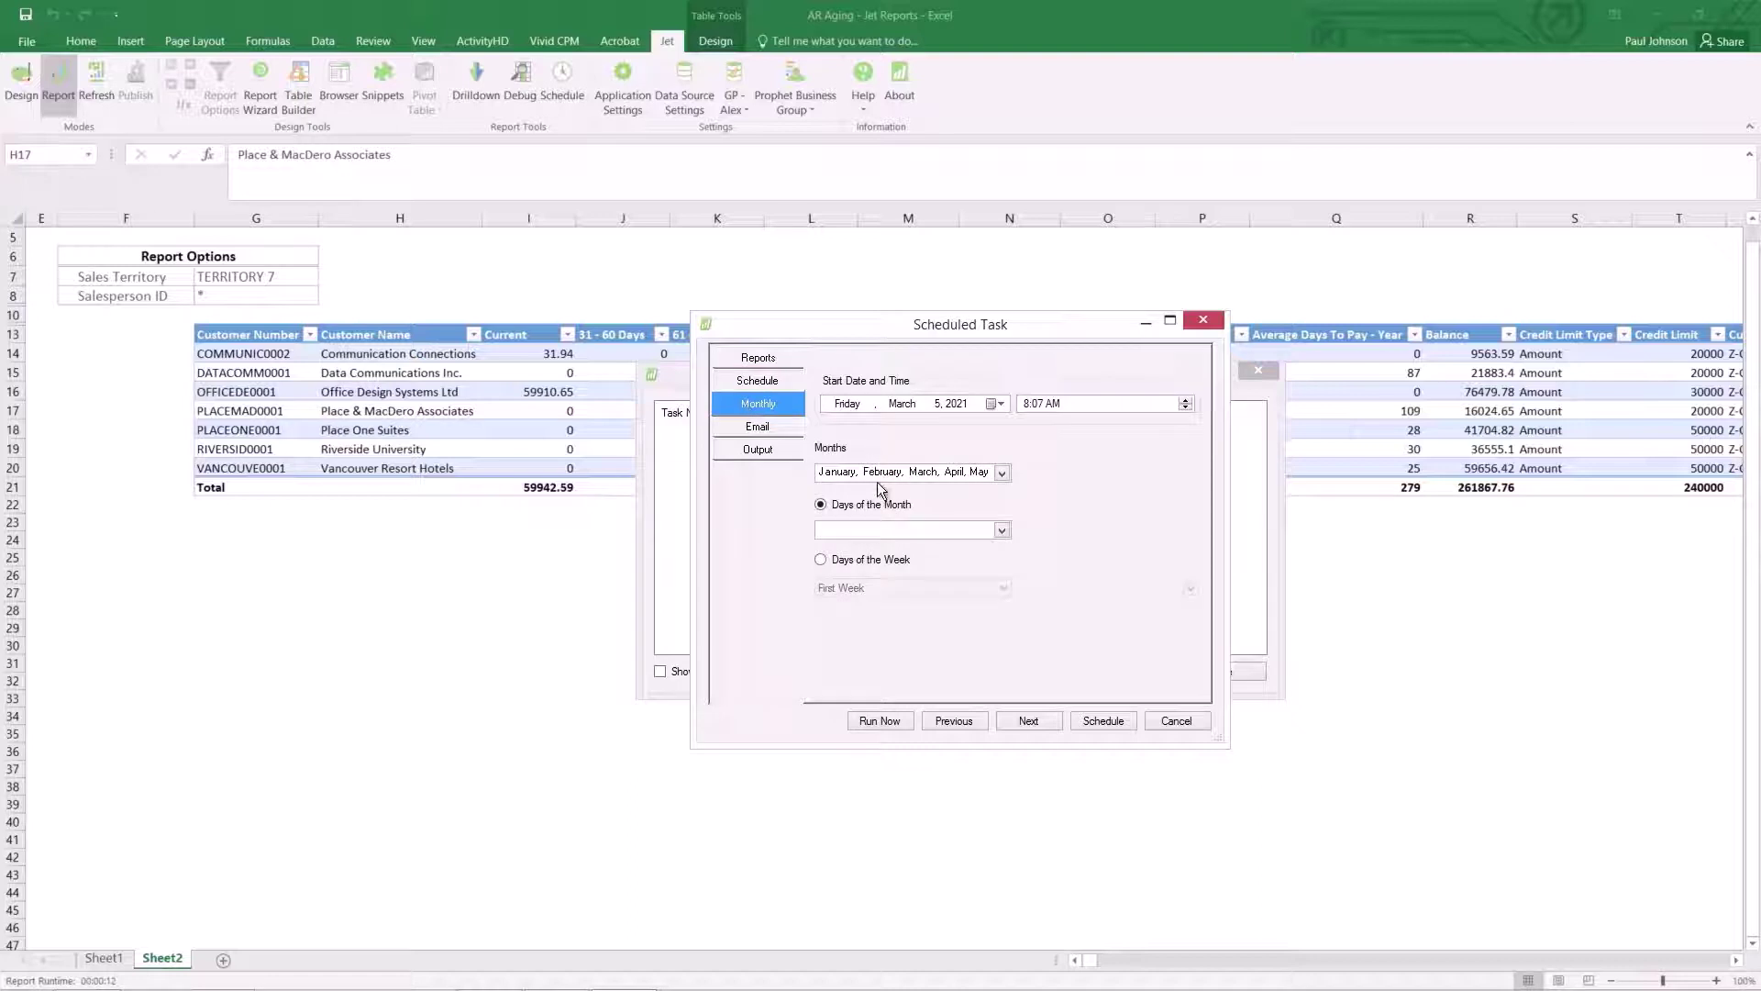
left_click(878, 529)
left_click(825, 549)
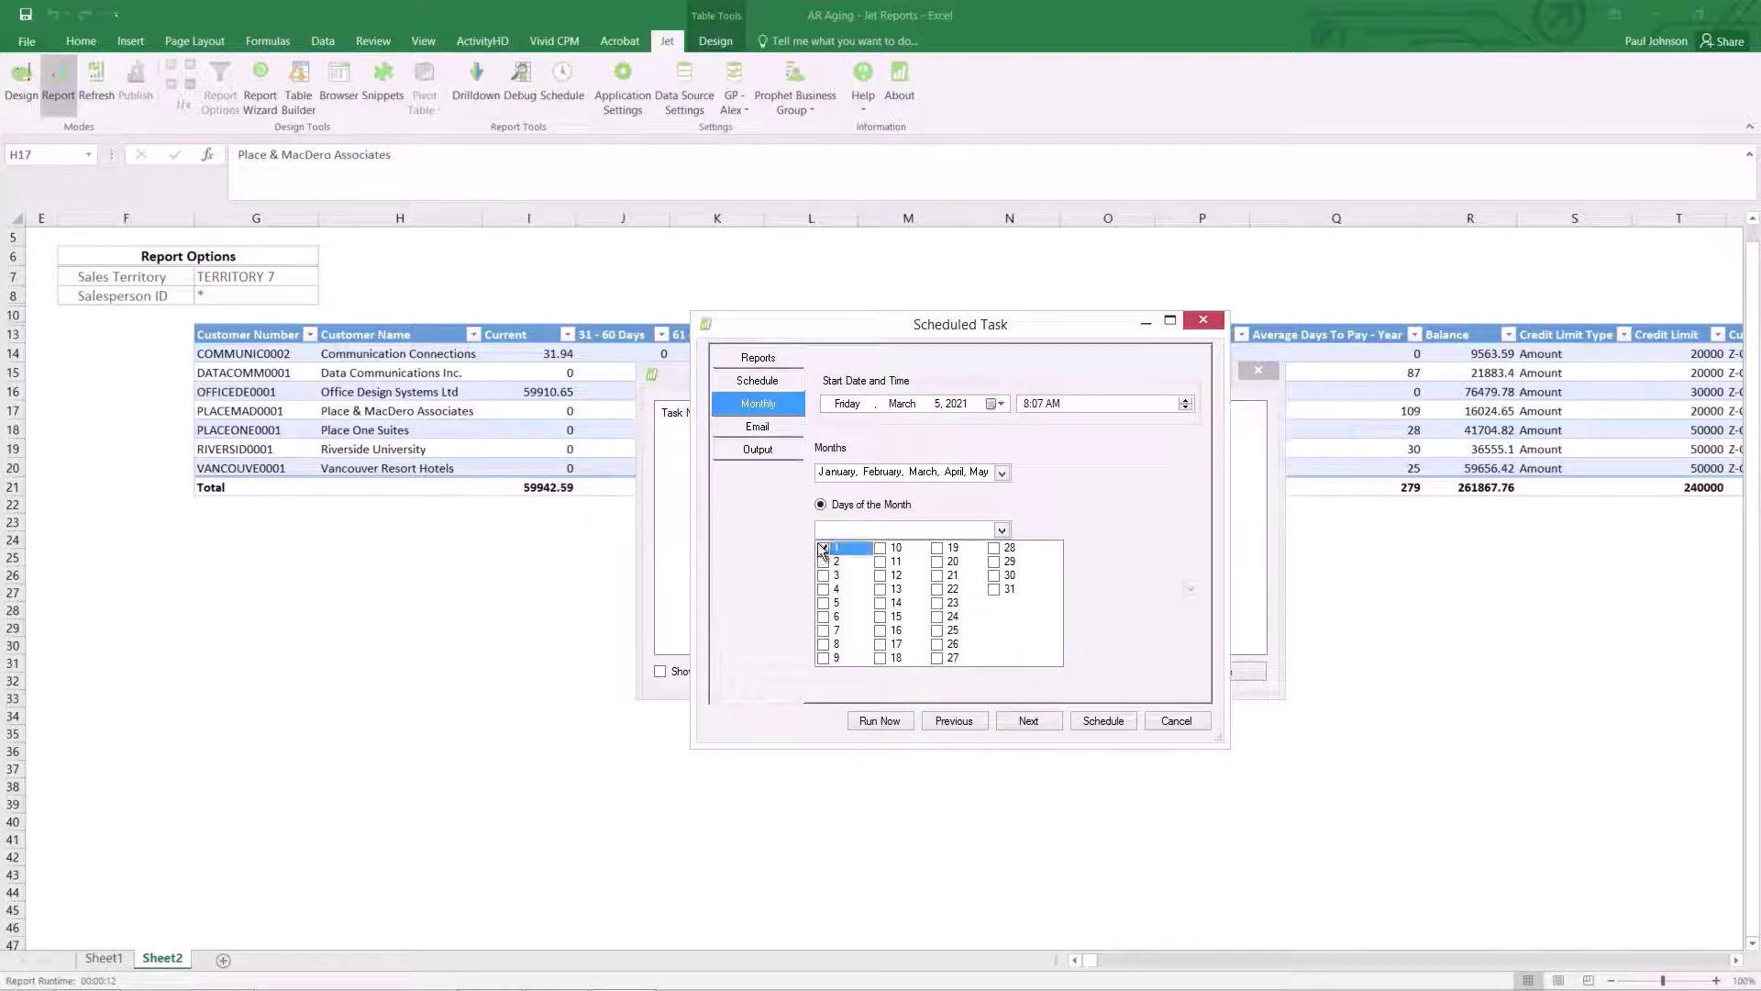
left_click(750, 426)
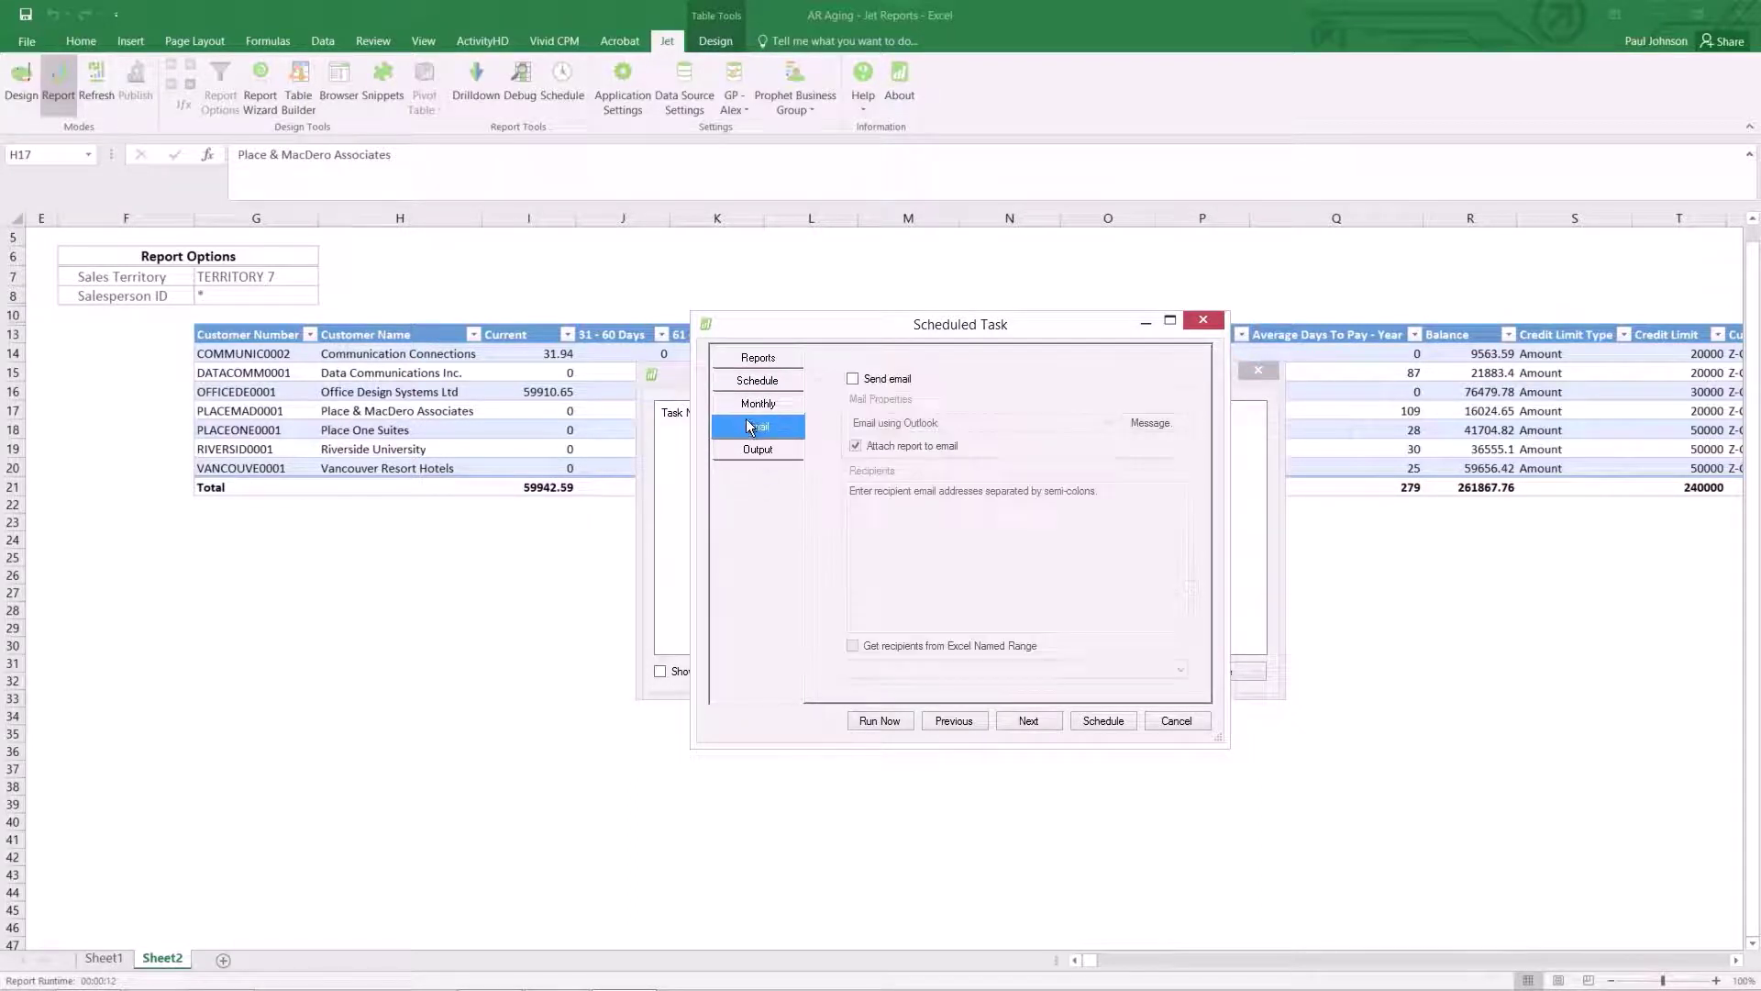
- Look through the Email and Output settings, keep Jet Workbook output, then cancel the task
left_click(853, 378)
left_click(960, 516)
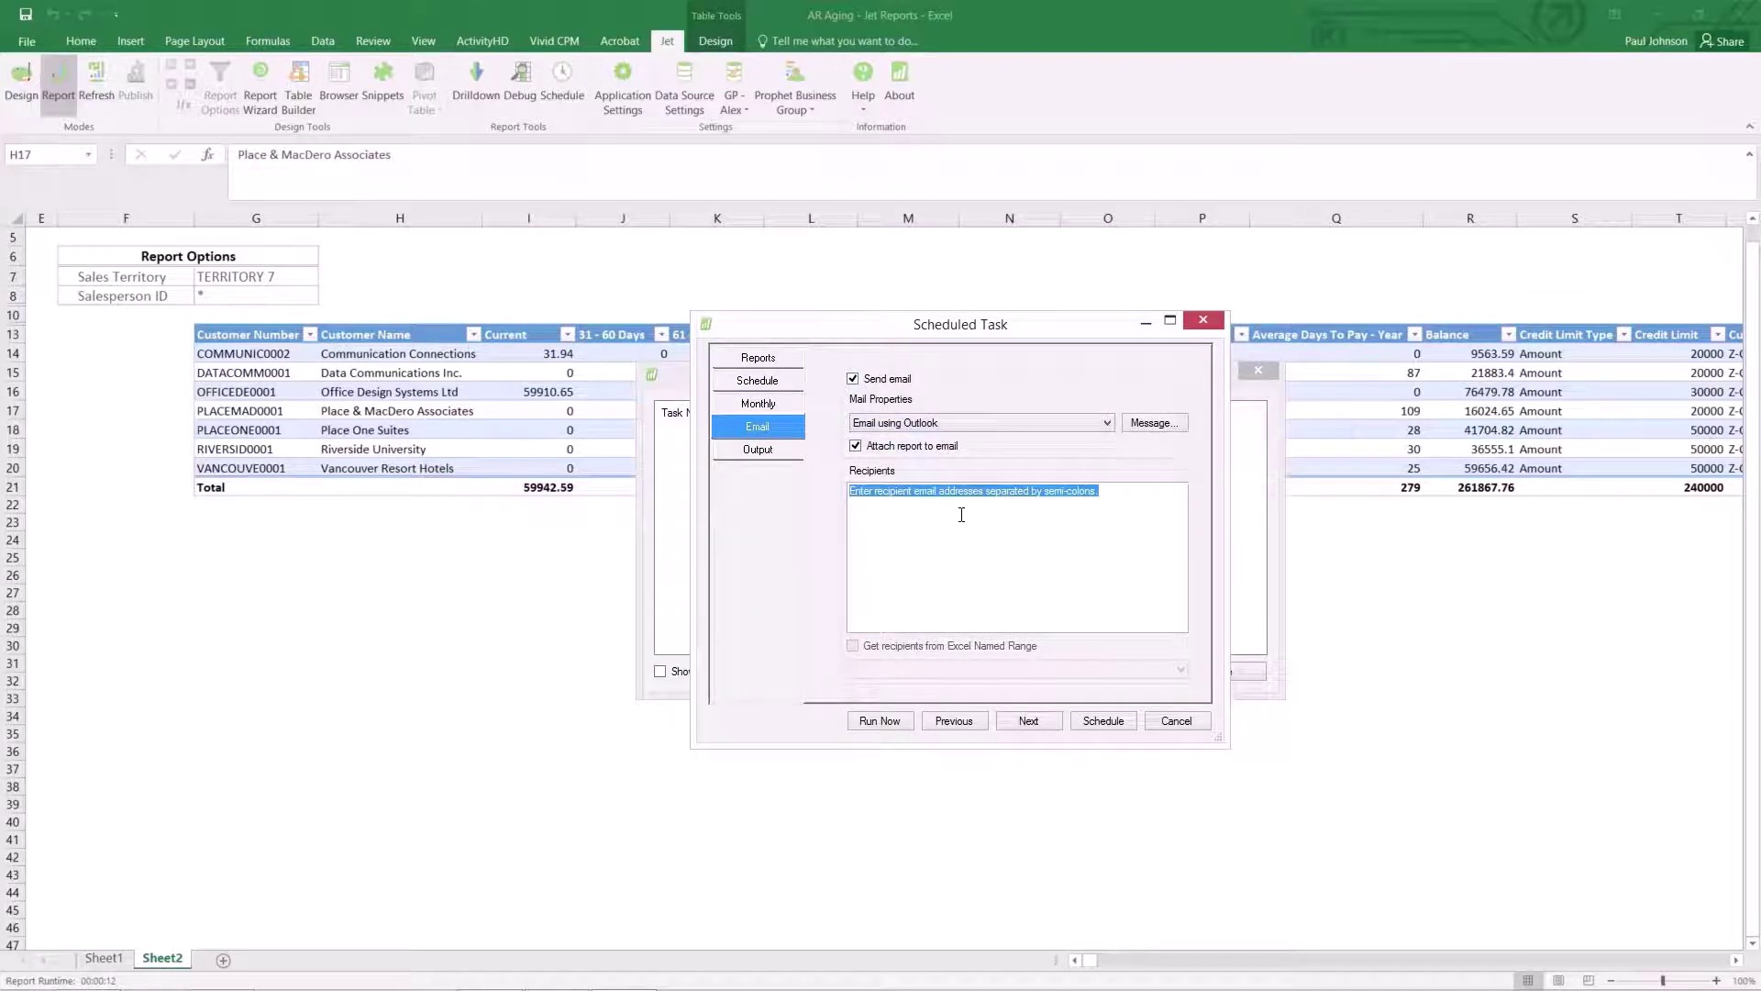
left_click(774, 448)
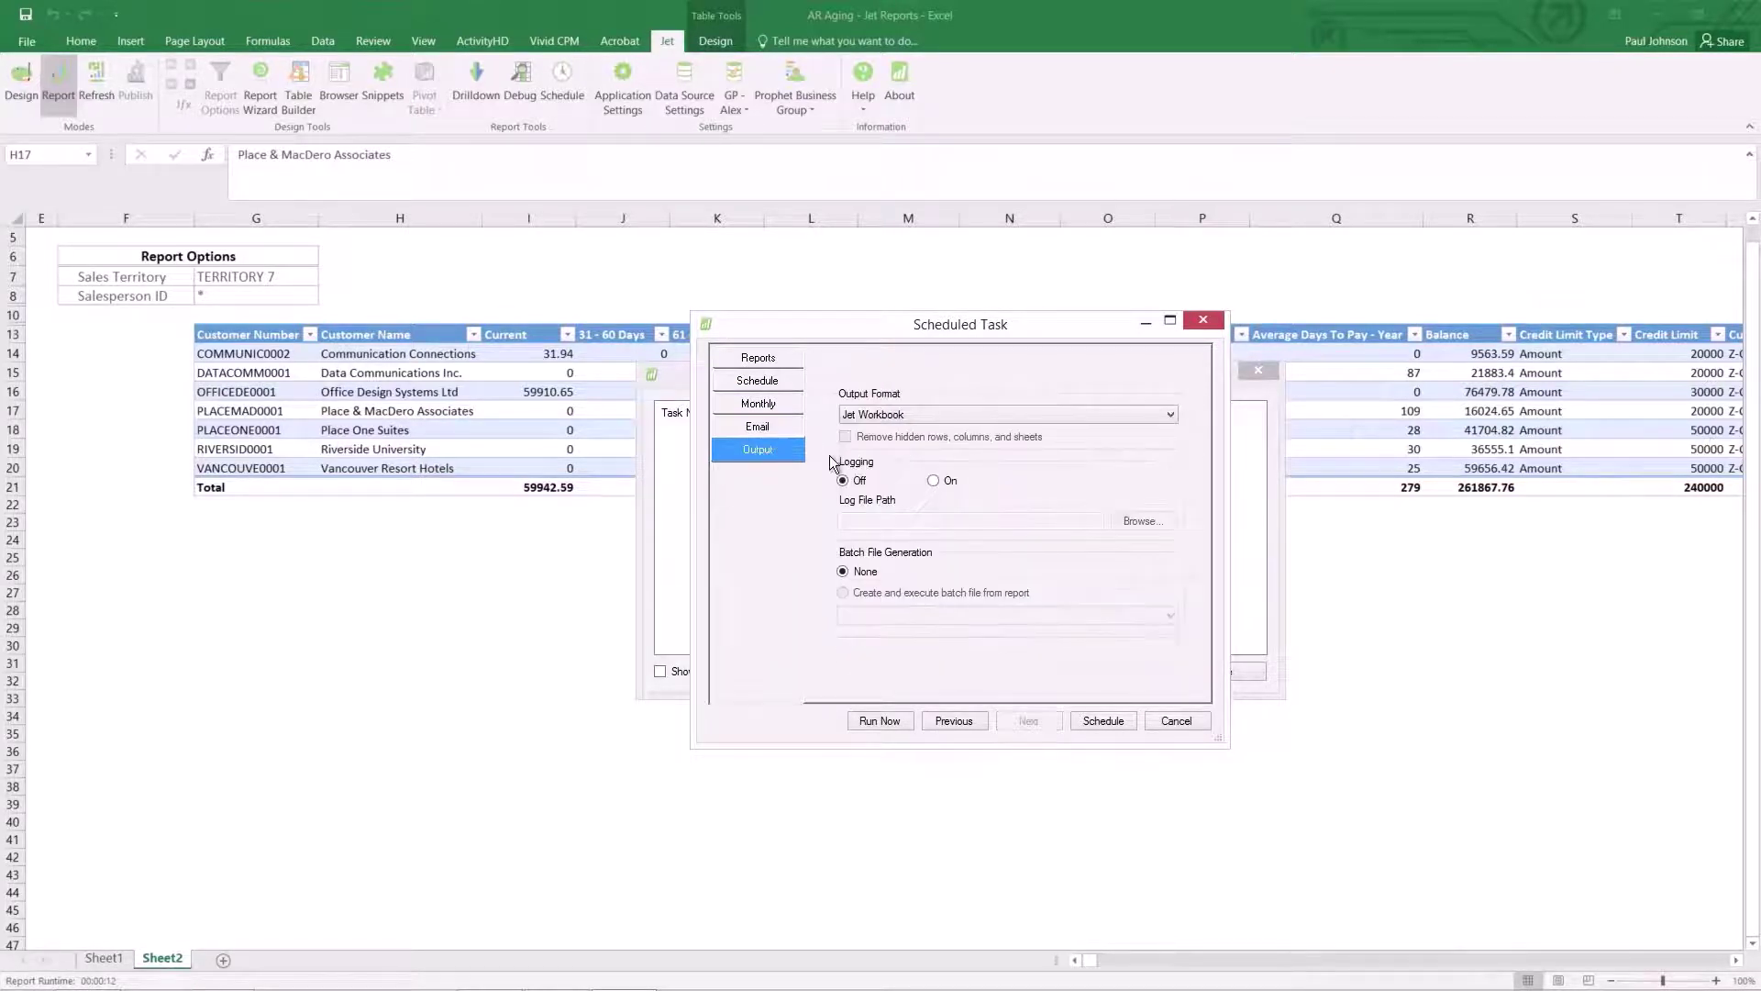
left_click(888, 415)
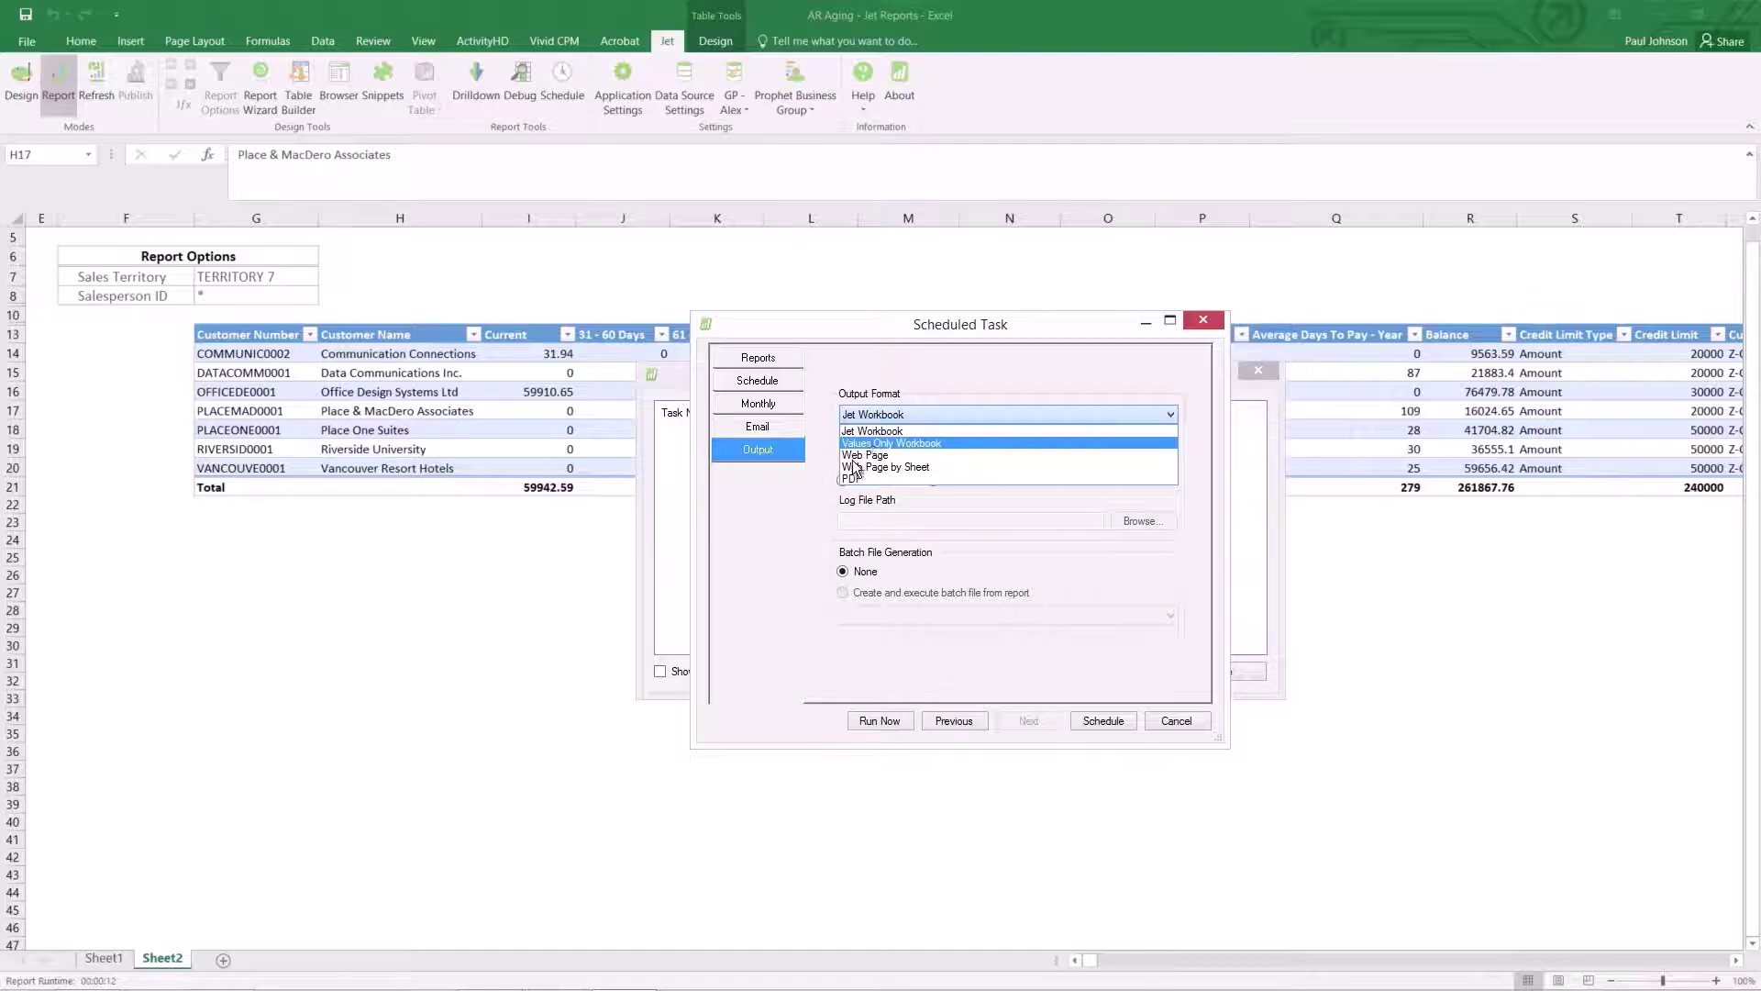
left_click(1202, 322)
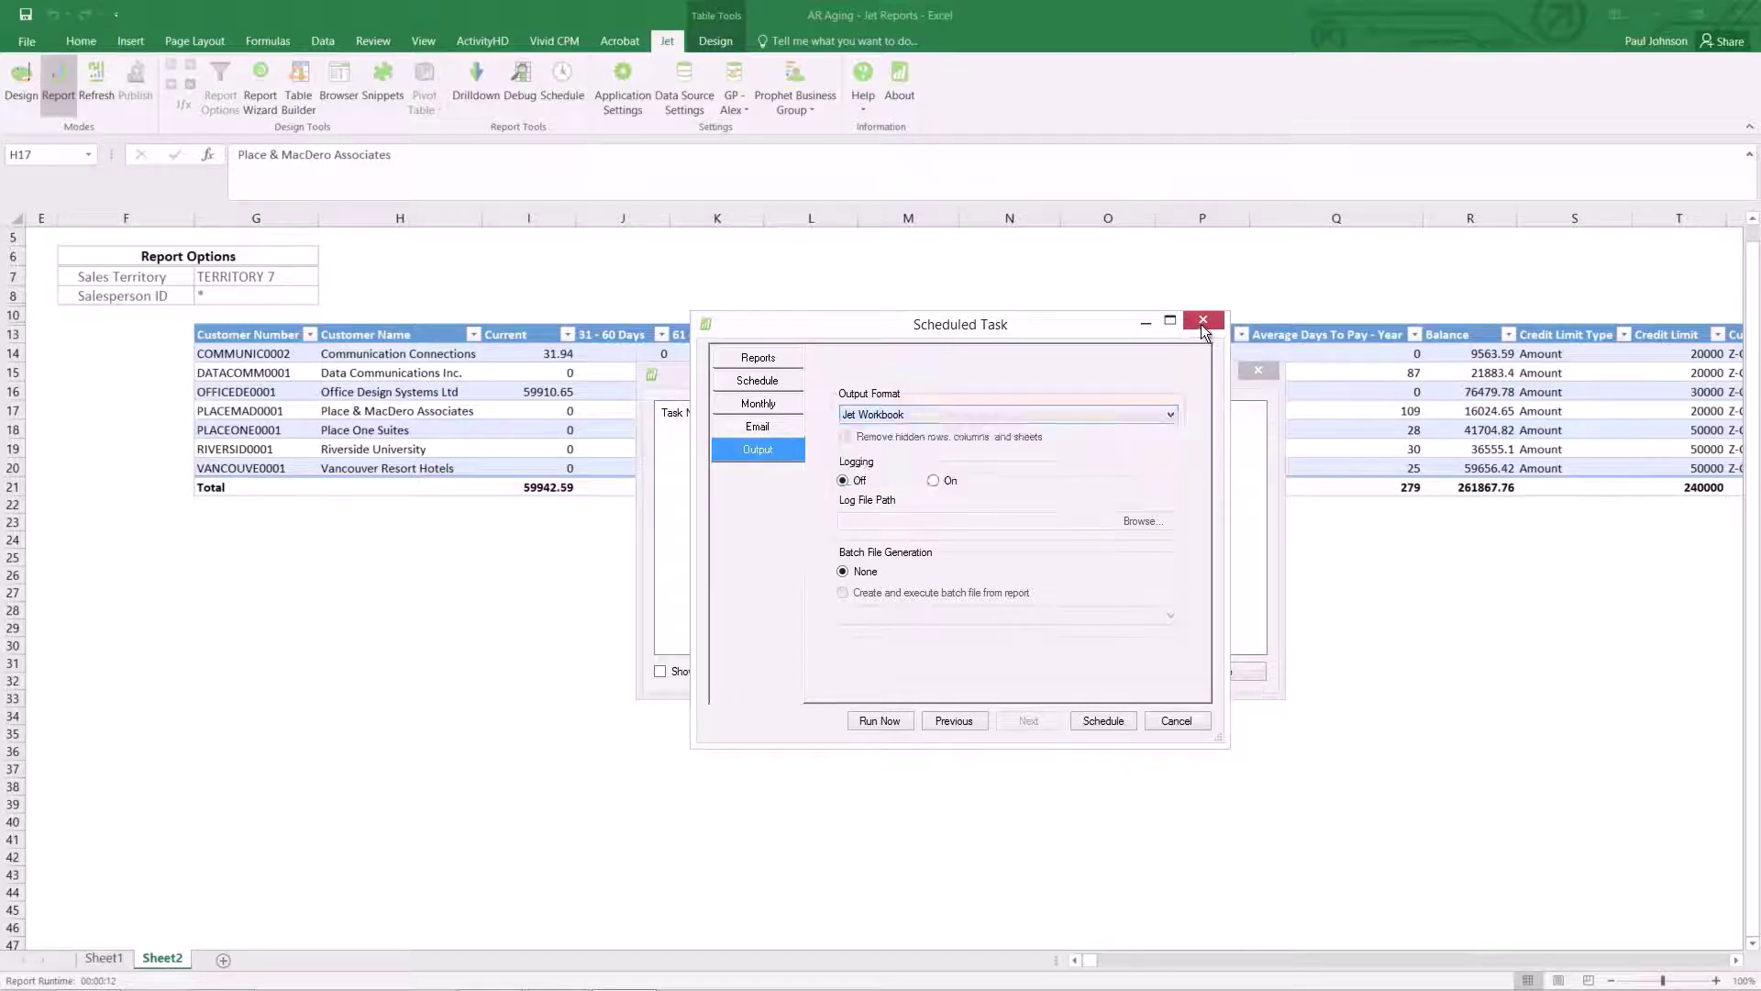
left_click(1208, 323)
- Close the Scheduler and apply the orange banded table style to the Customers table
left_click(1220, 672)
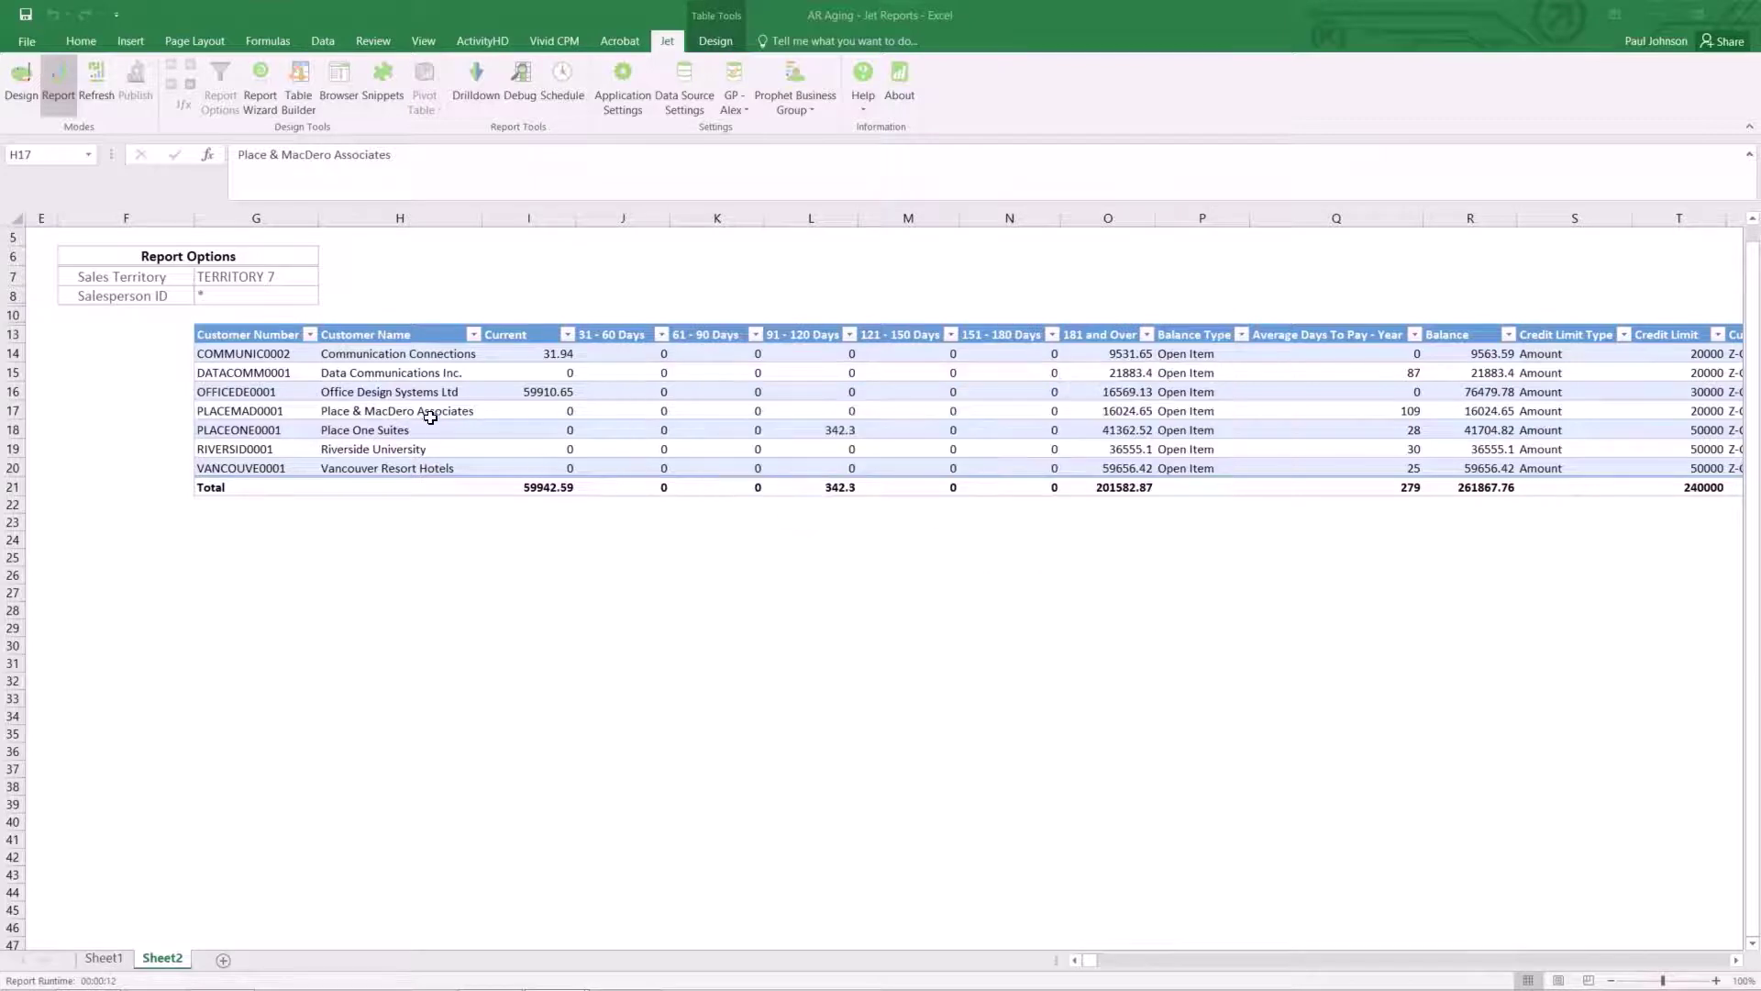
left_click(308, 392)
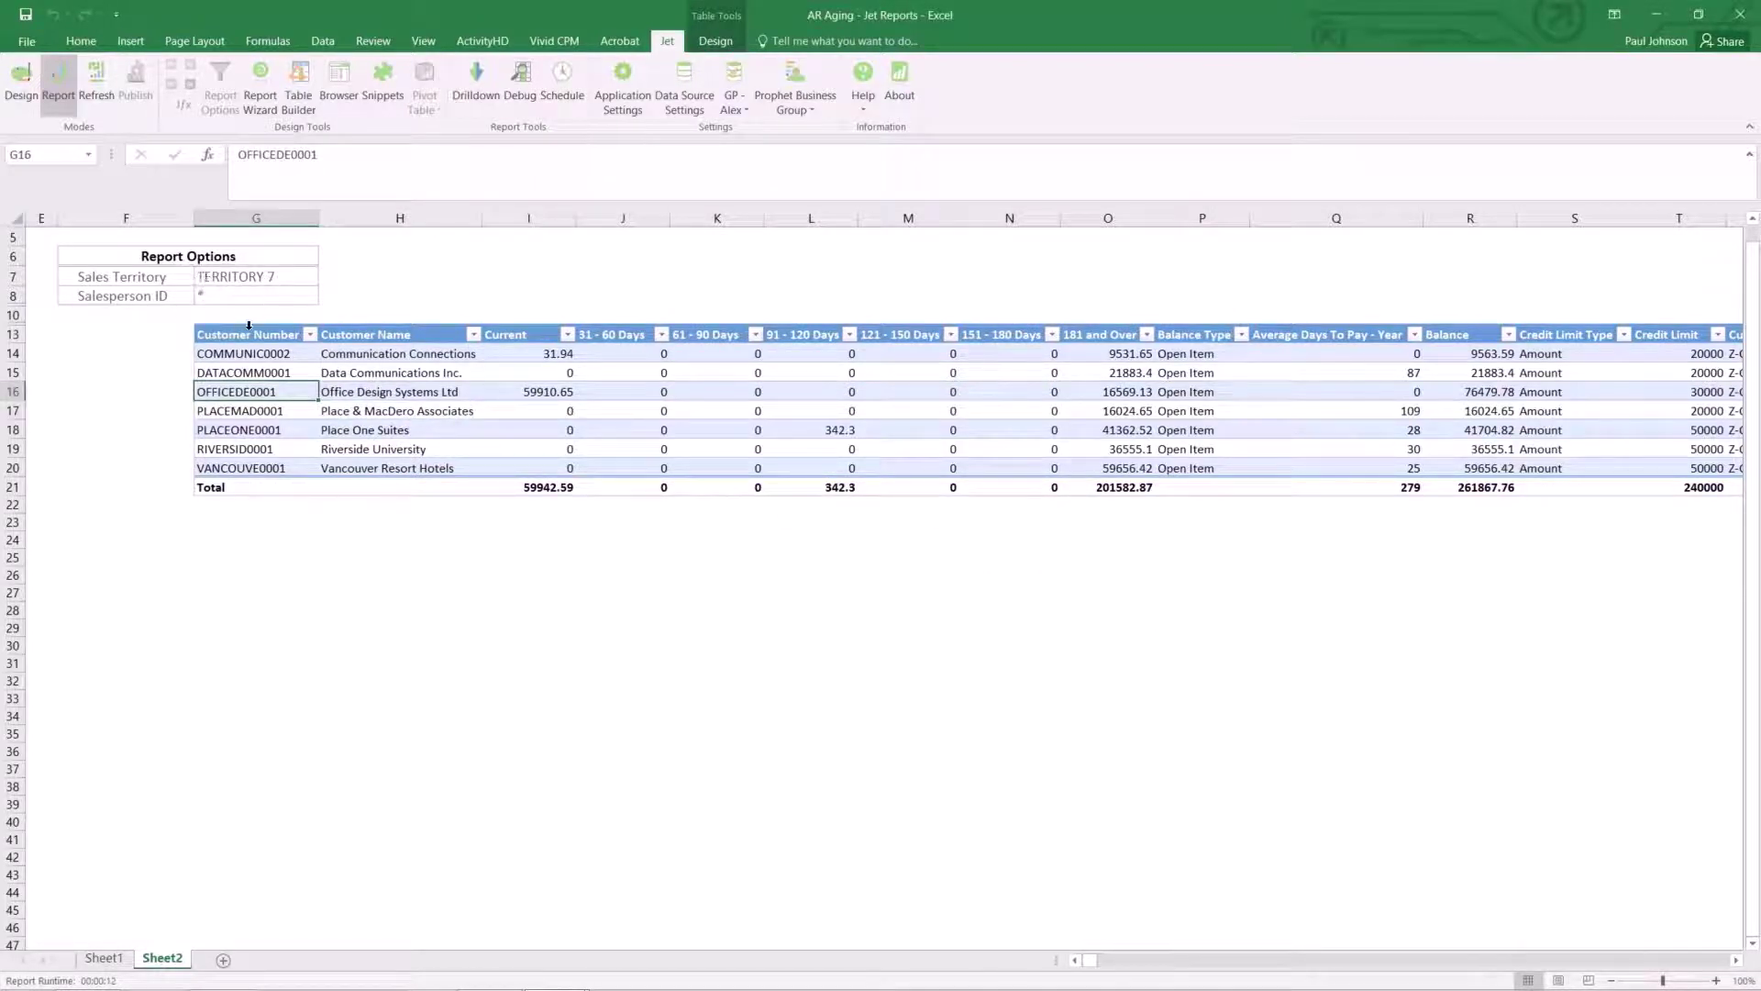
left_click(261, 352)
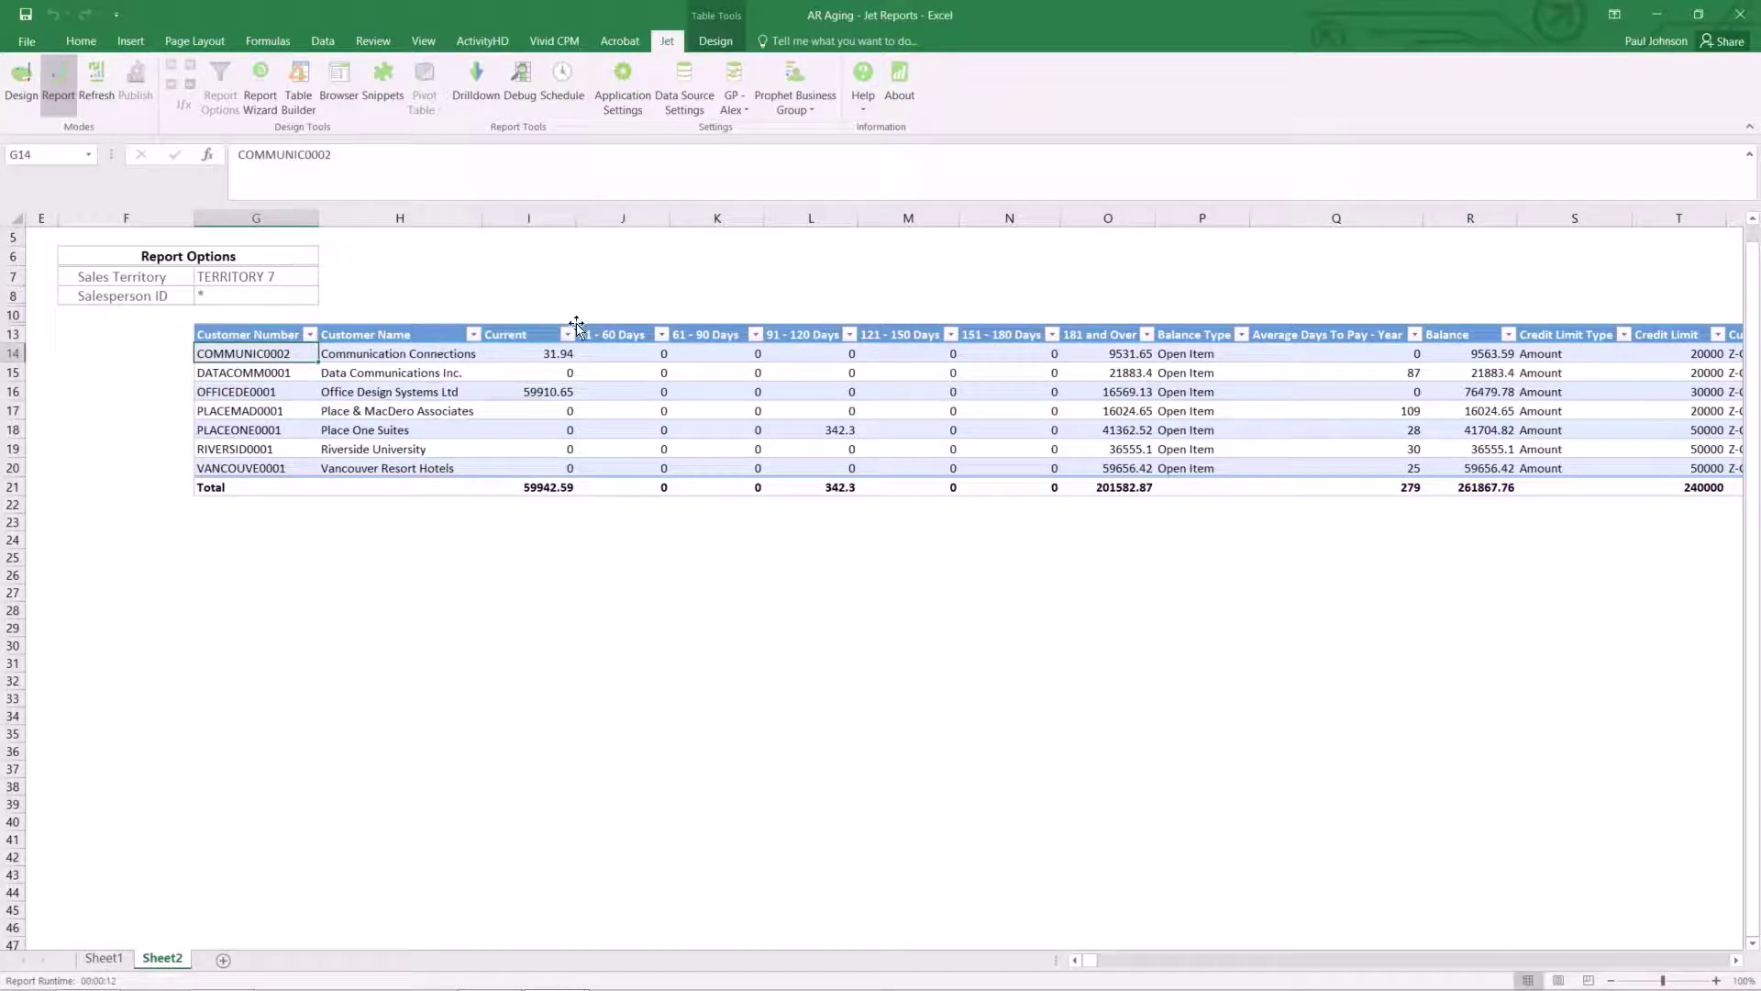
left_click(81, 42)
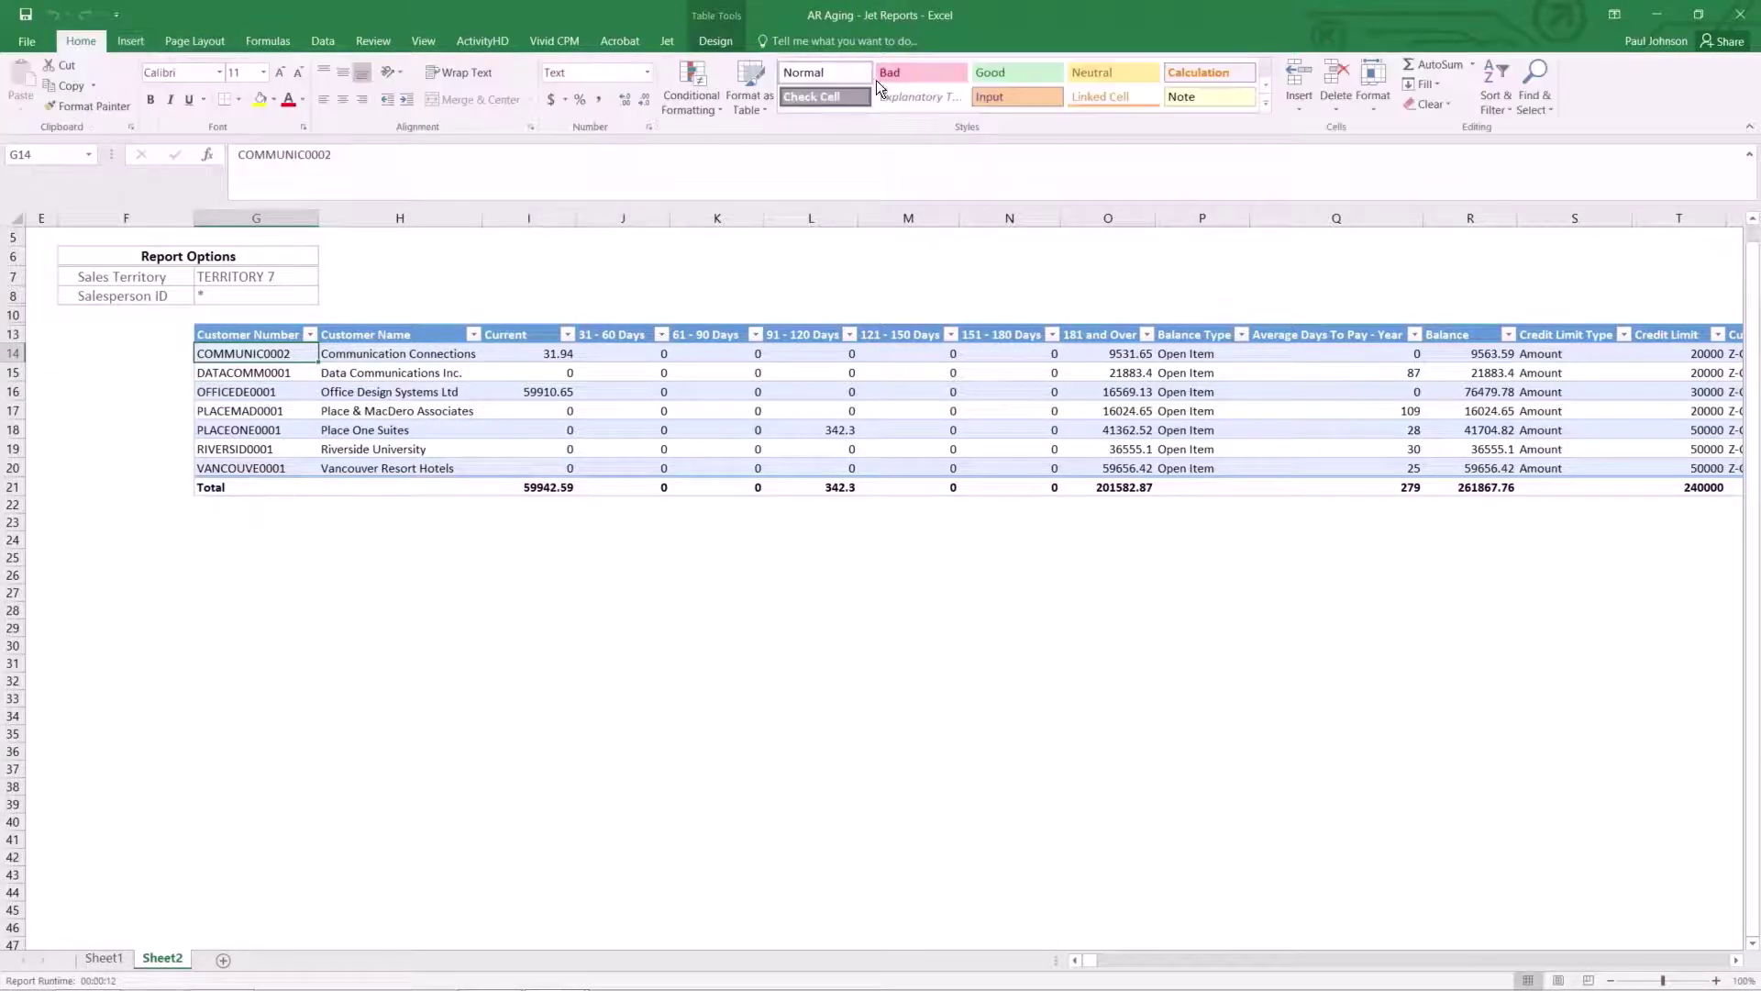
left_click(718, 42)
left_click(989, 85)
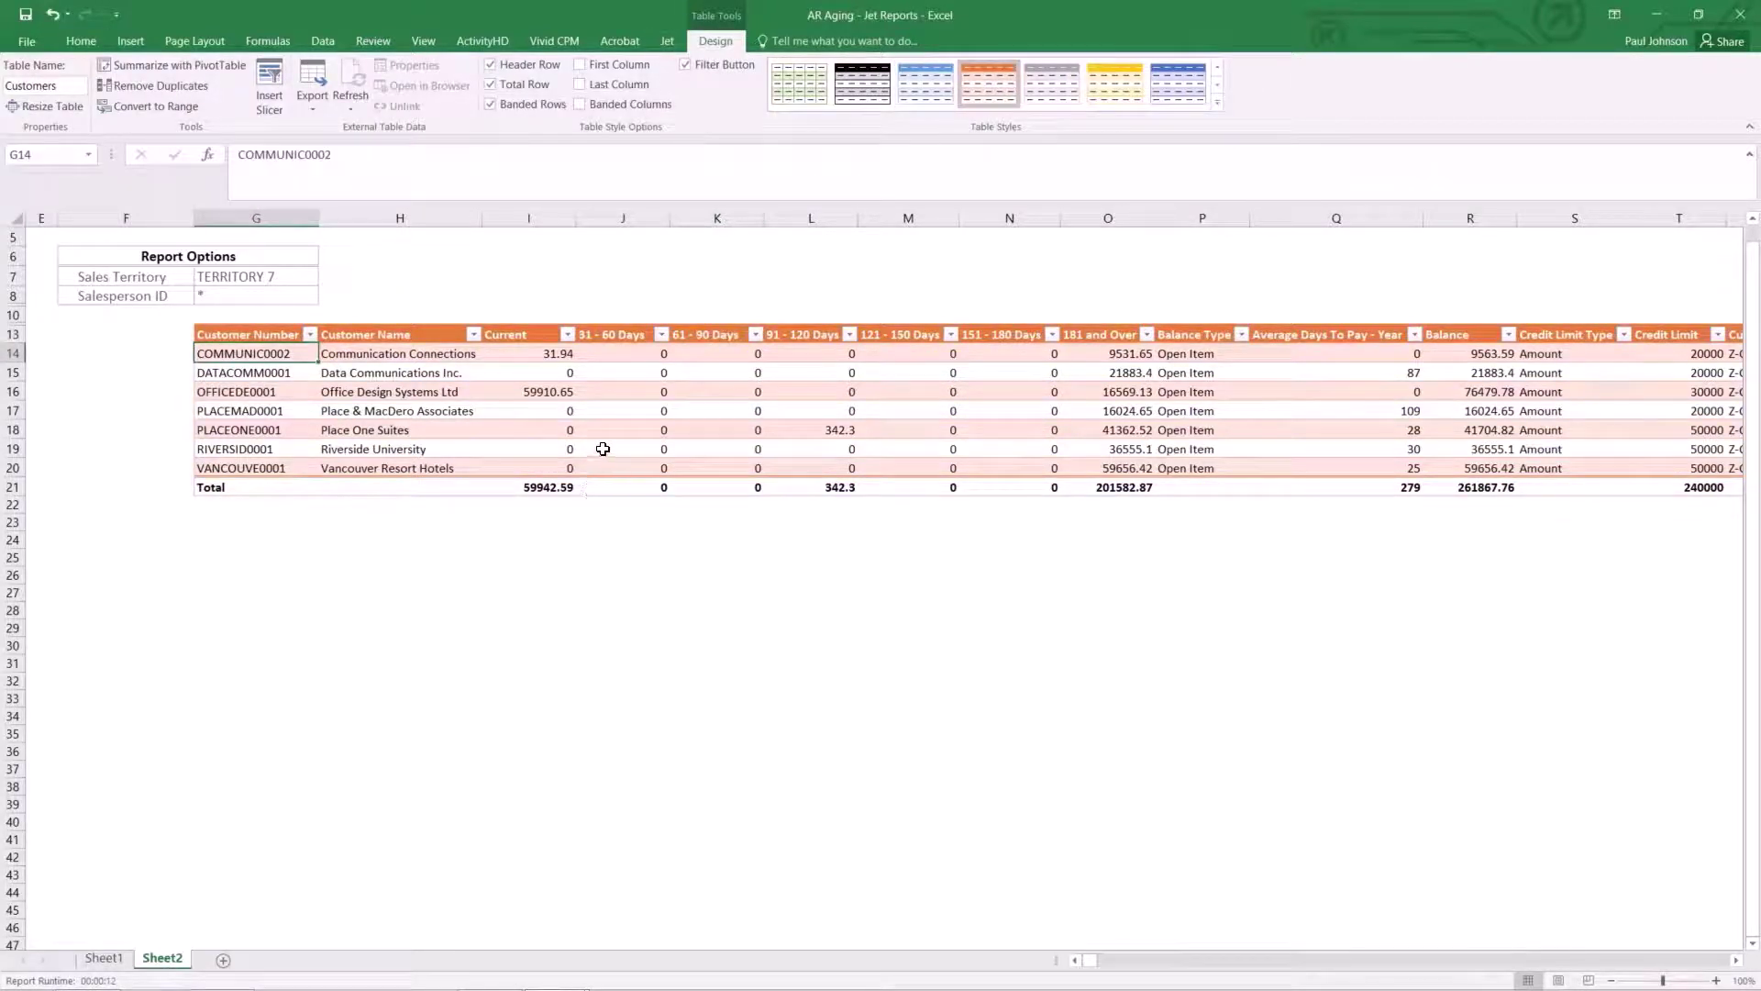
left_click_drag(536, 356, 1123, 484)
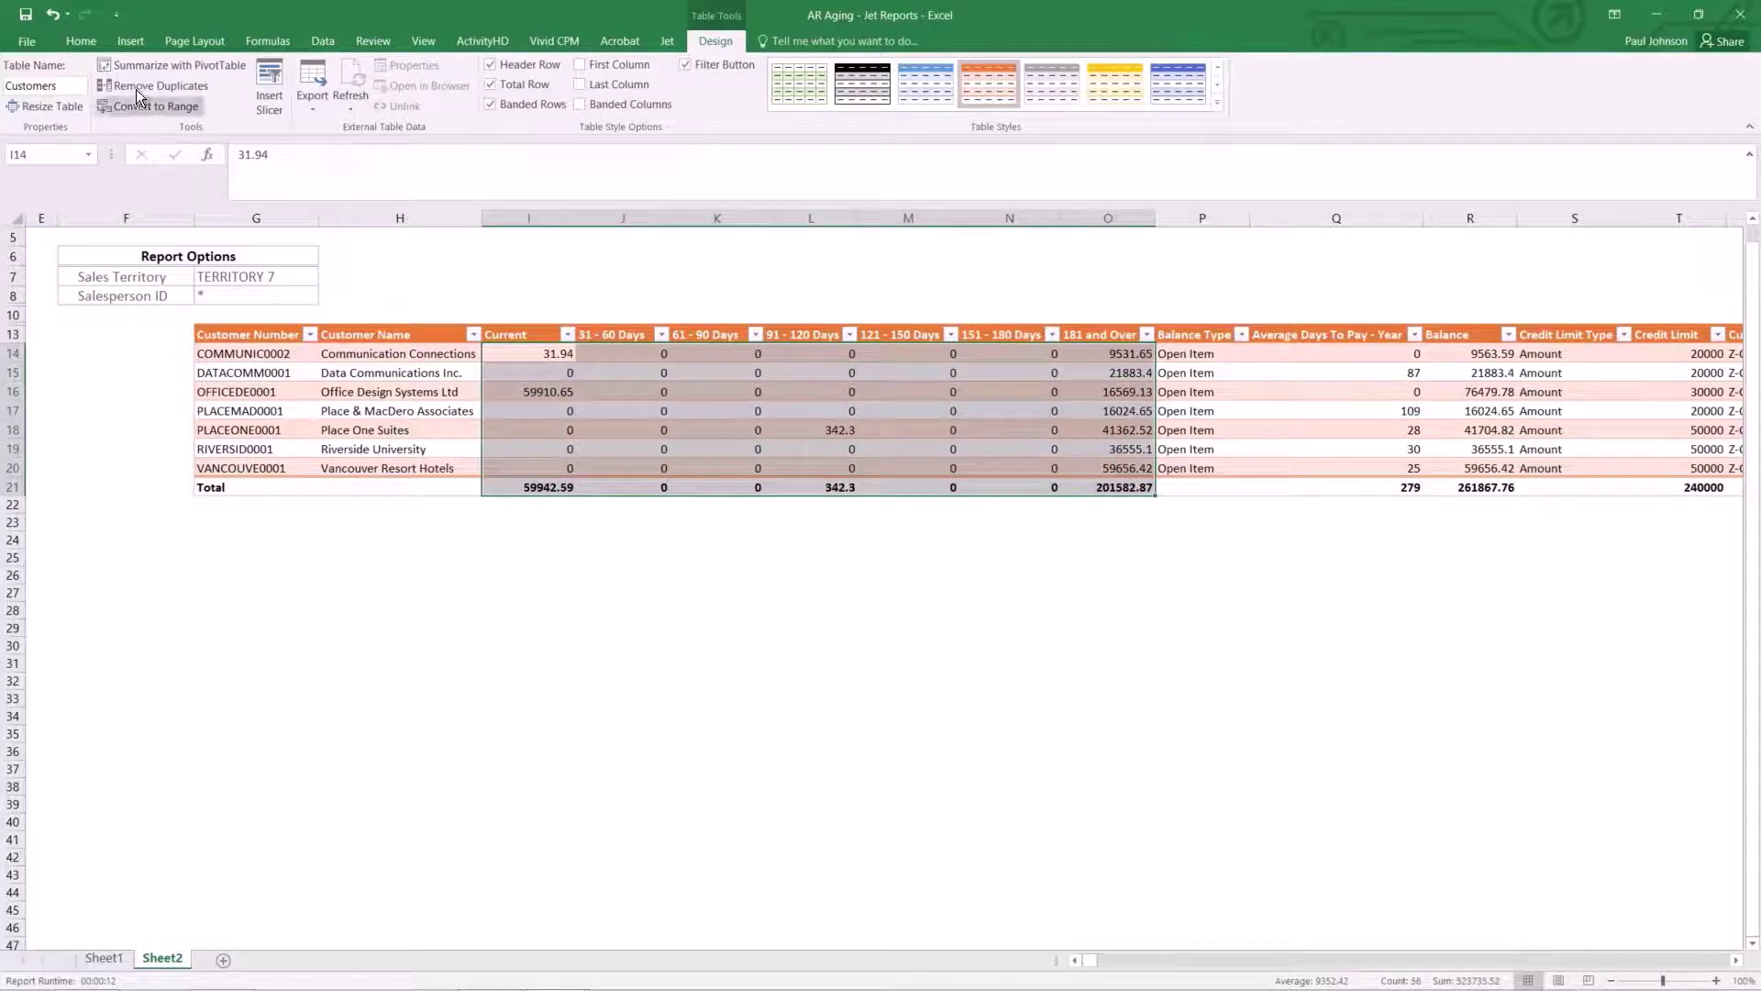
- Format the selected aging amounts I14:O21 as $ English (United States) accounting
left_click(98, 45)
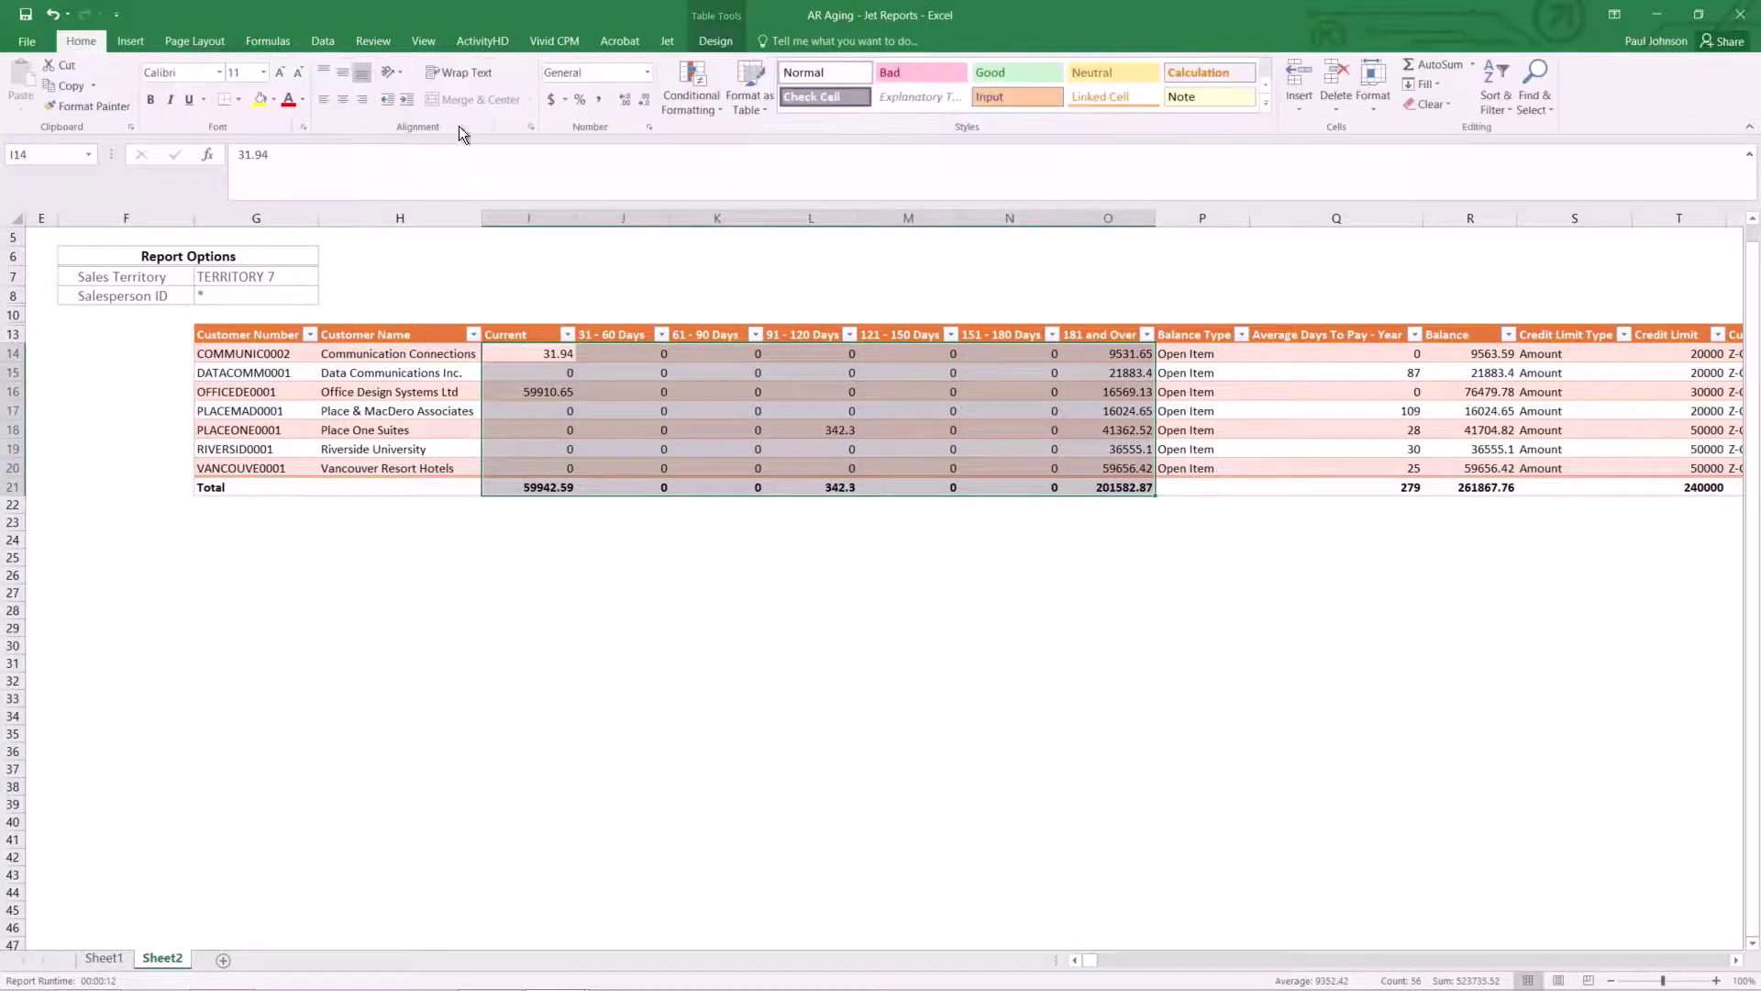
left_click(567, 100)
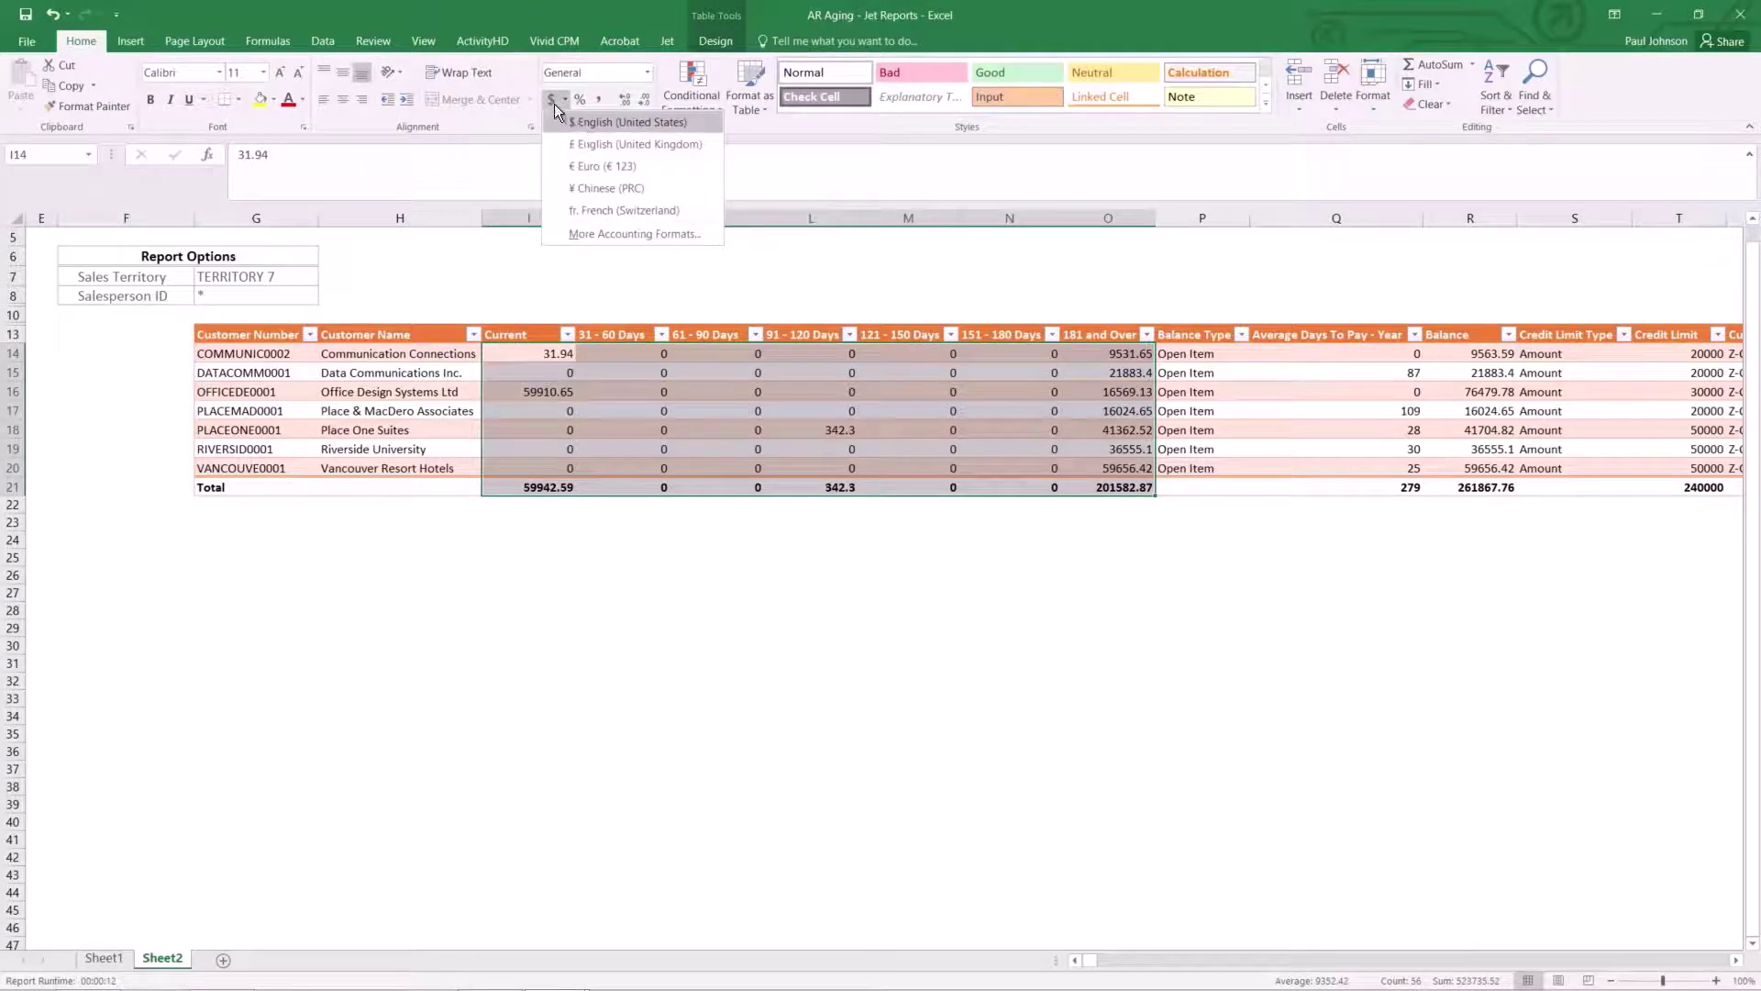
left_click(552, 99)
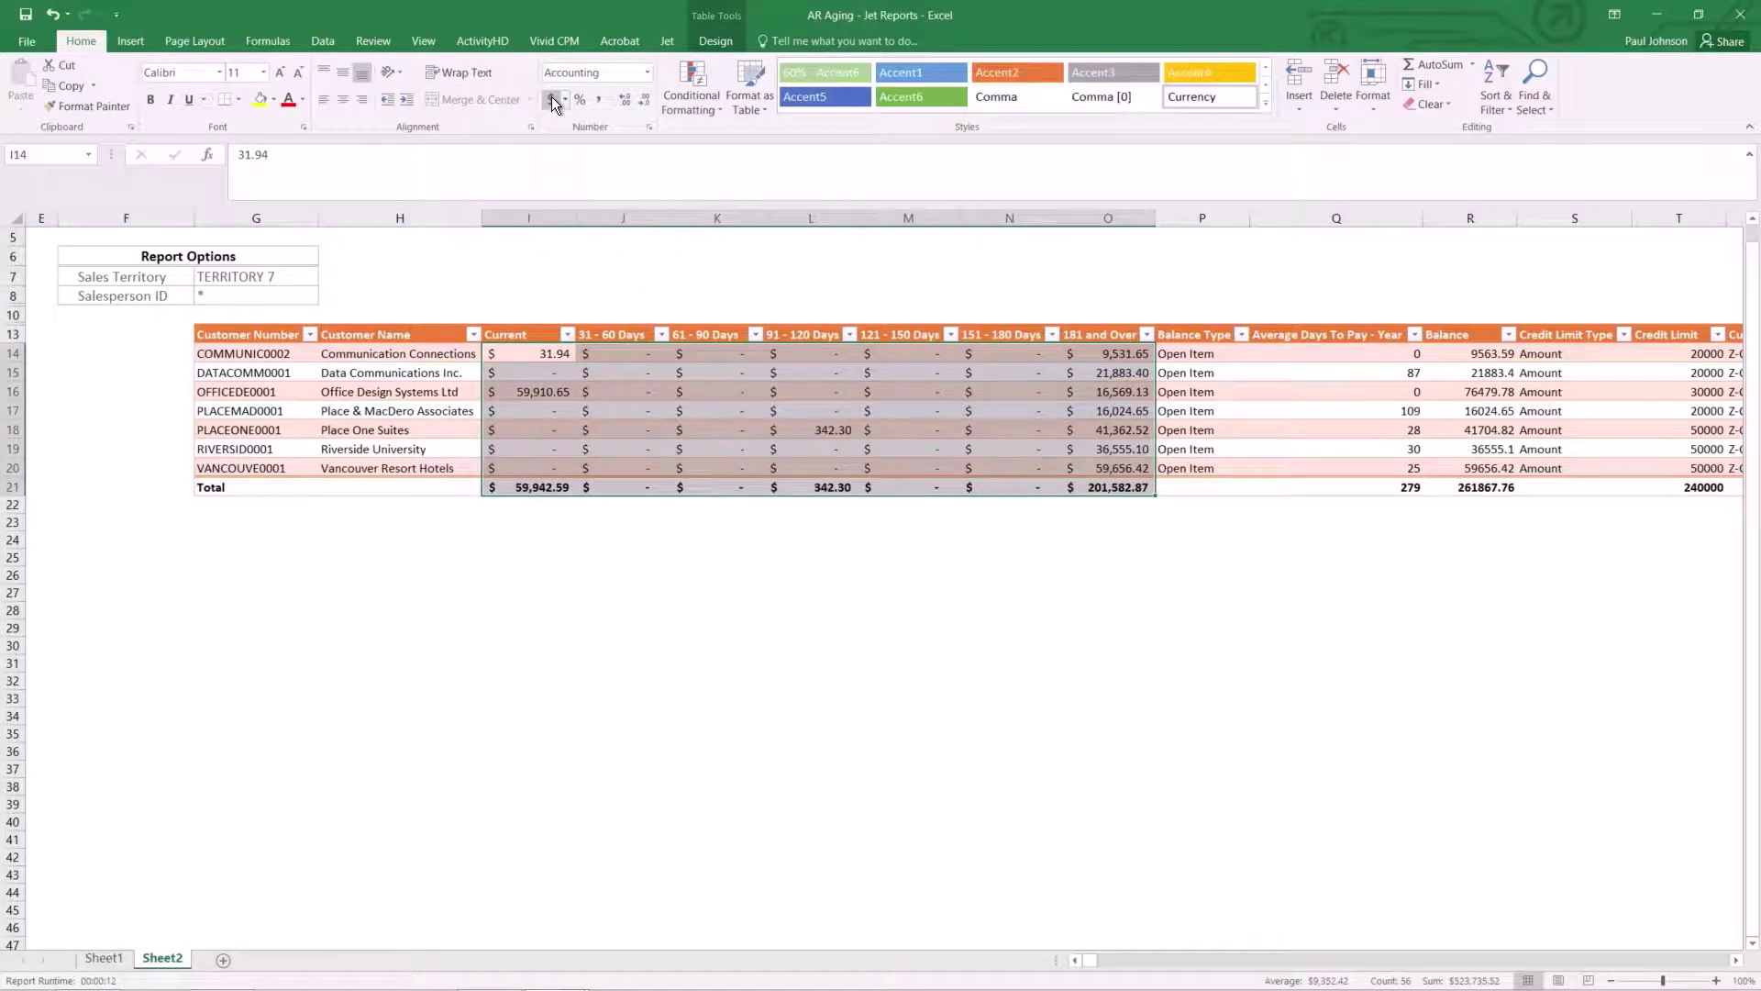
- Inspect the 181 and Over and Average Days To Pay total formulas
left_click(1222, 605)
left_click(1096, 487)
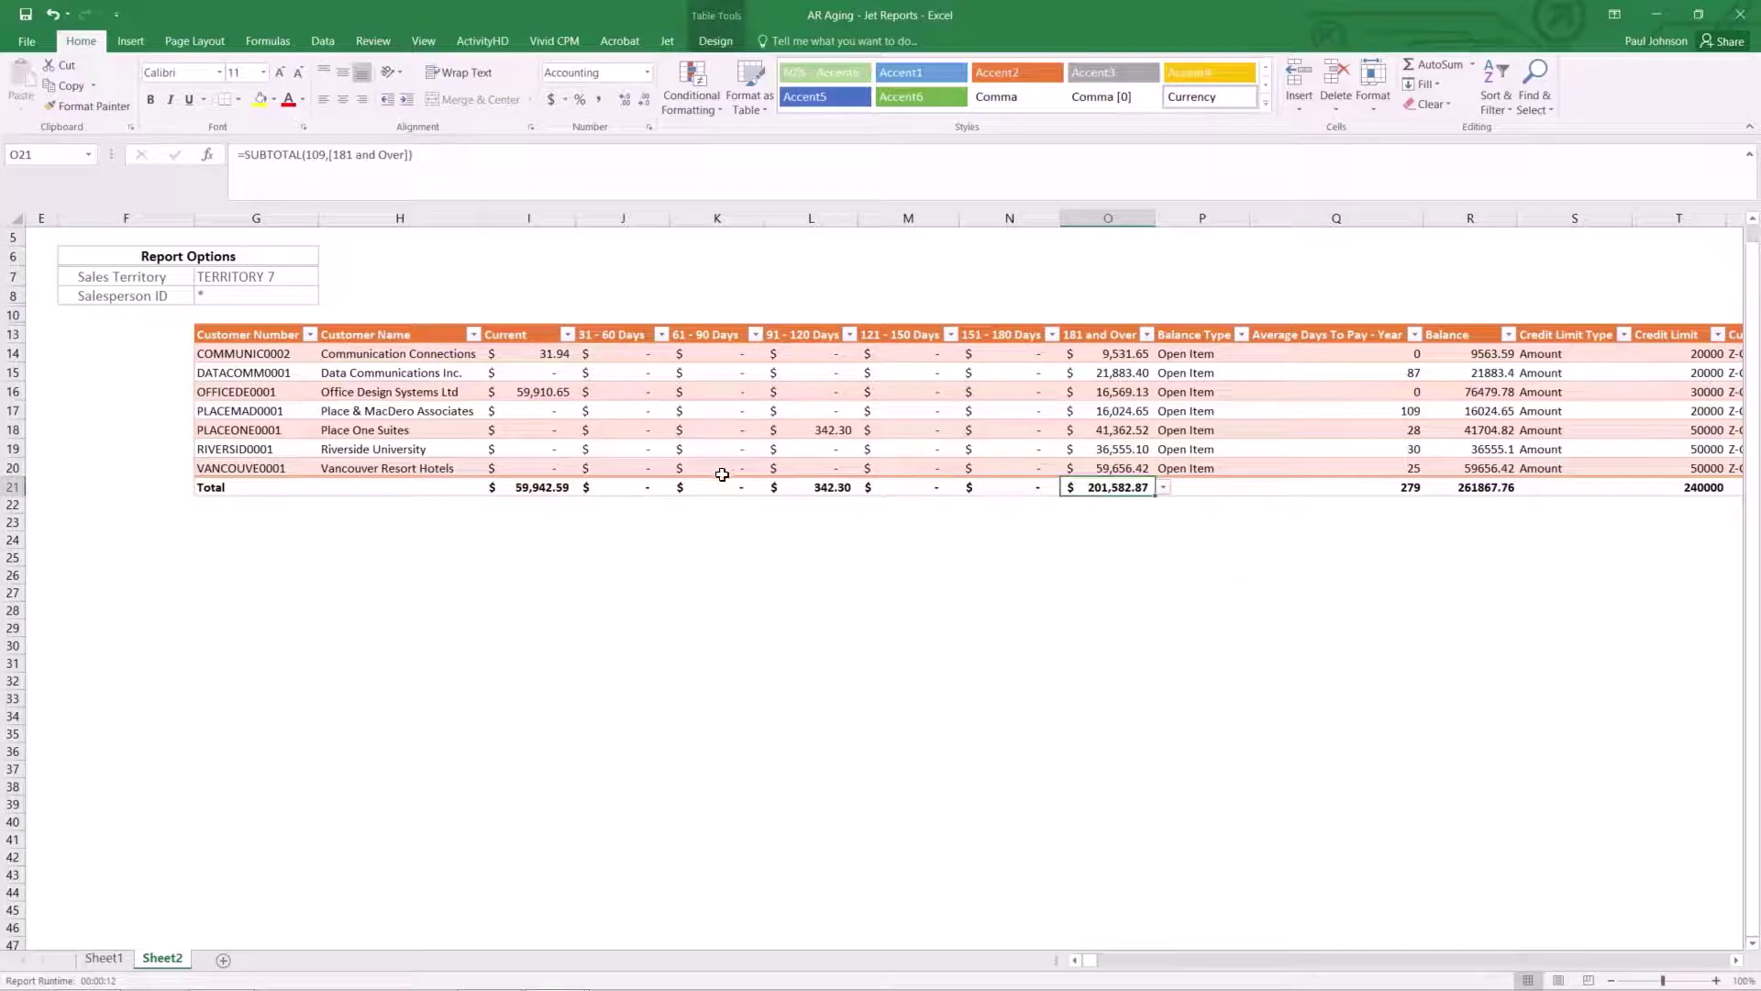
left_click(1412, 487)
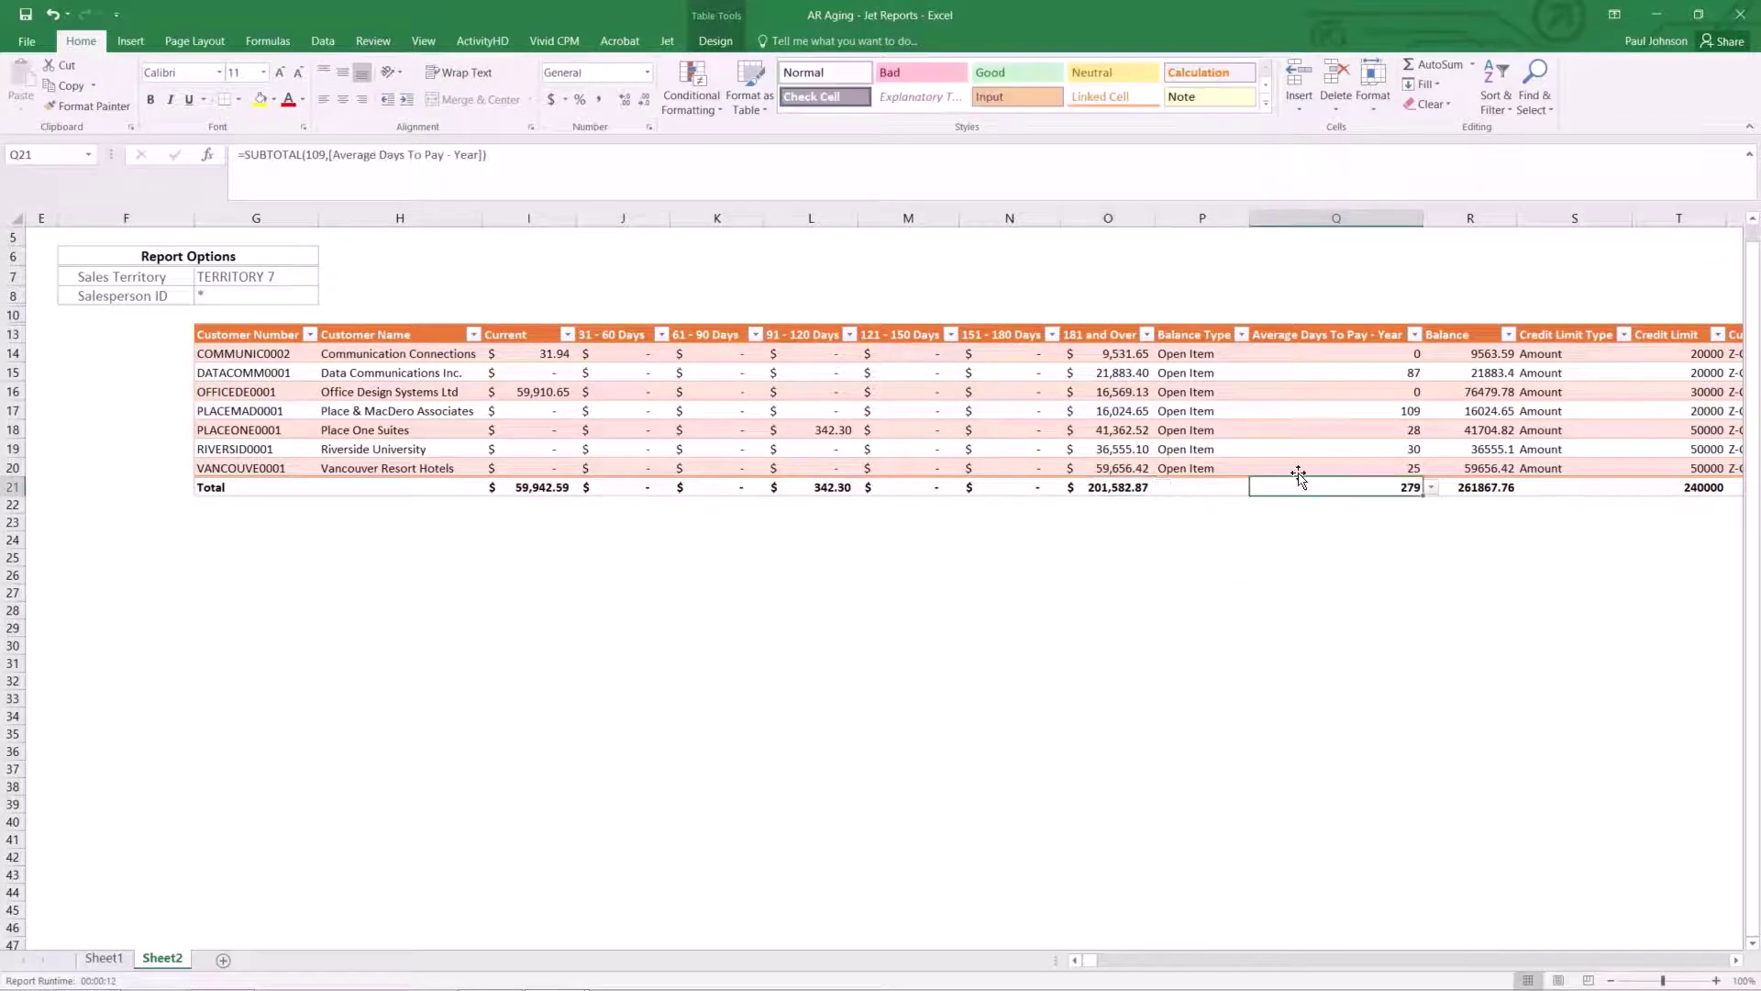
left_click(1119, 488)
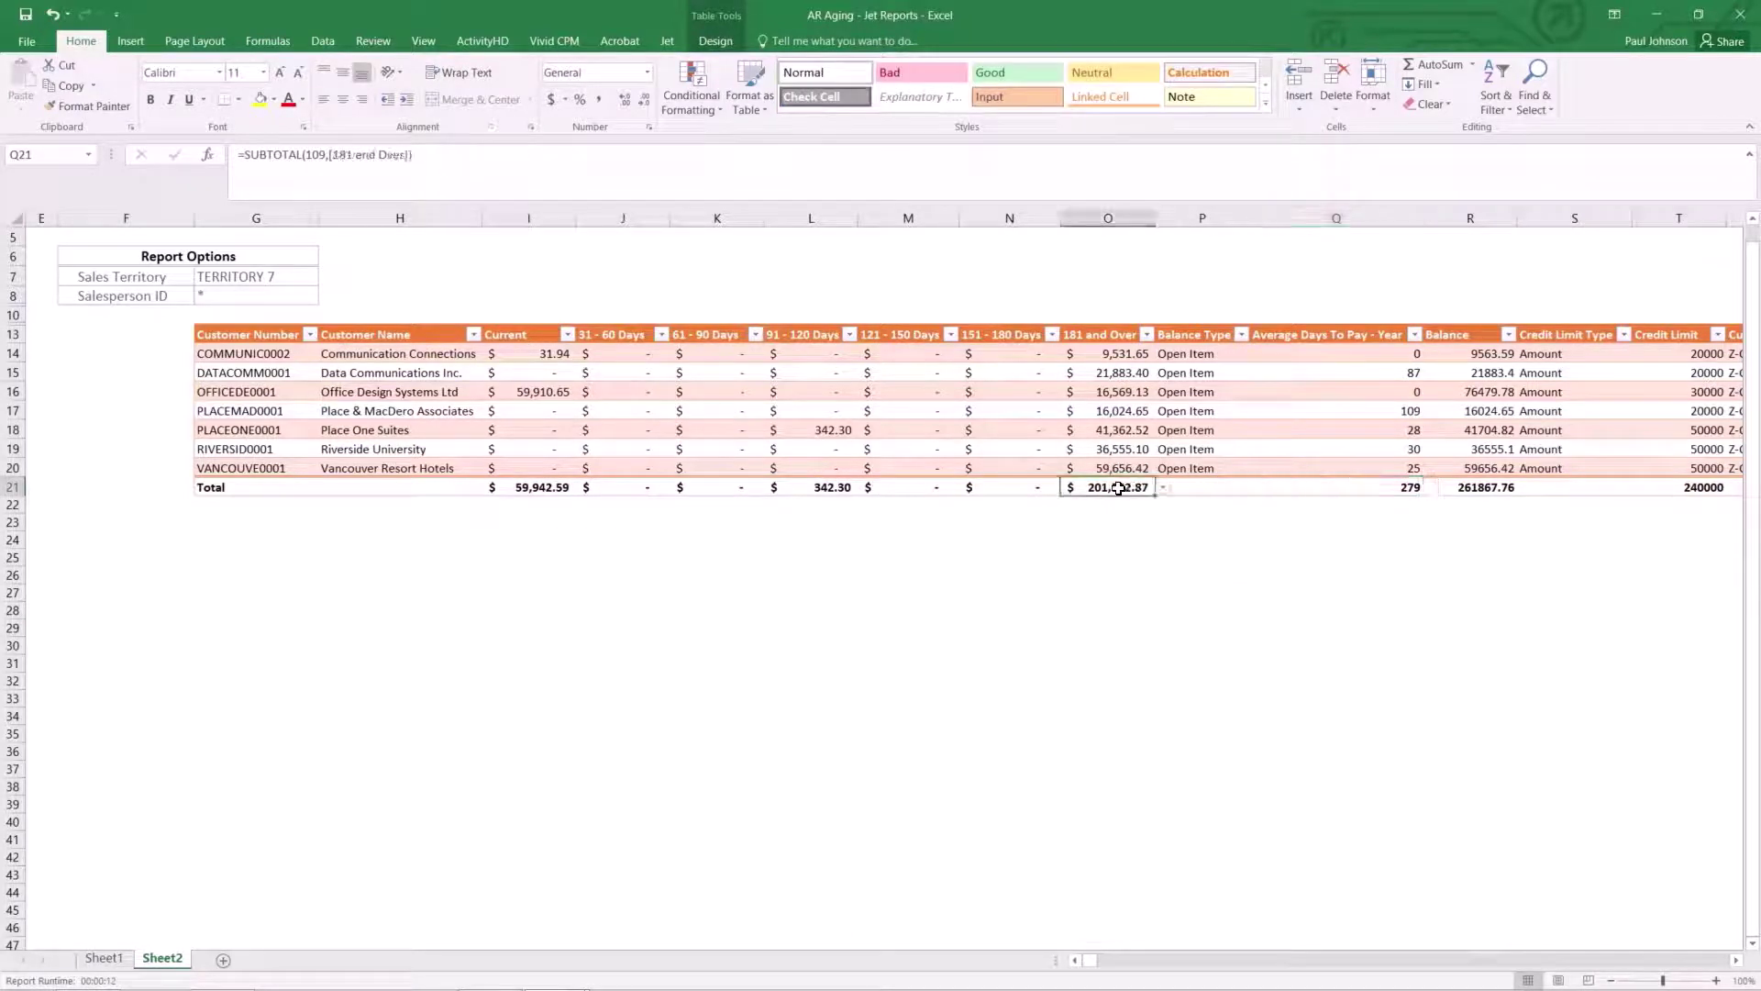
left_click(1392, 486)
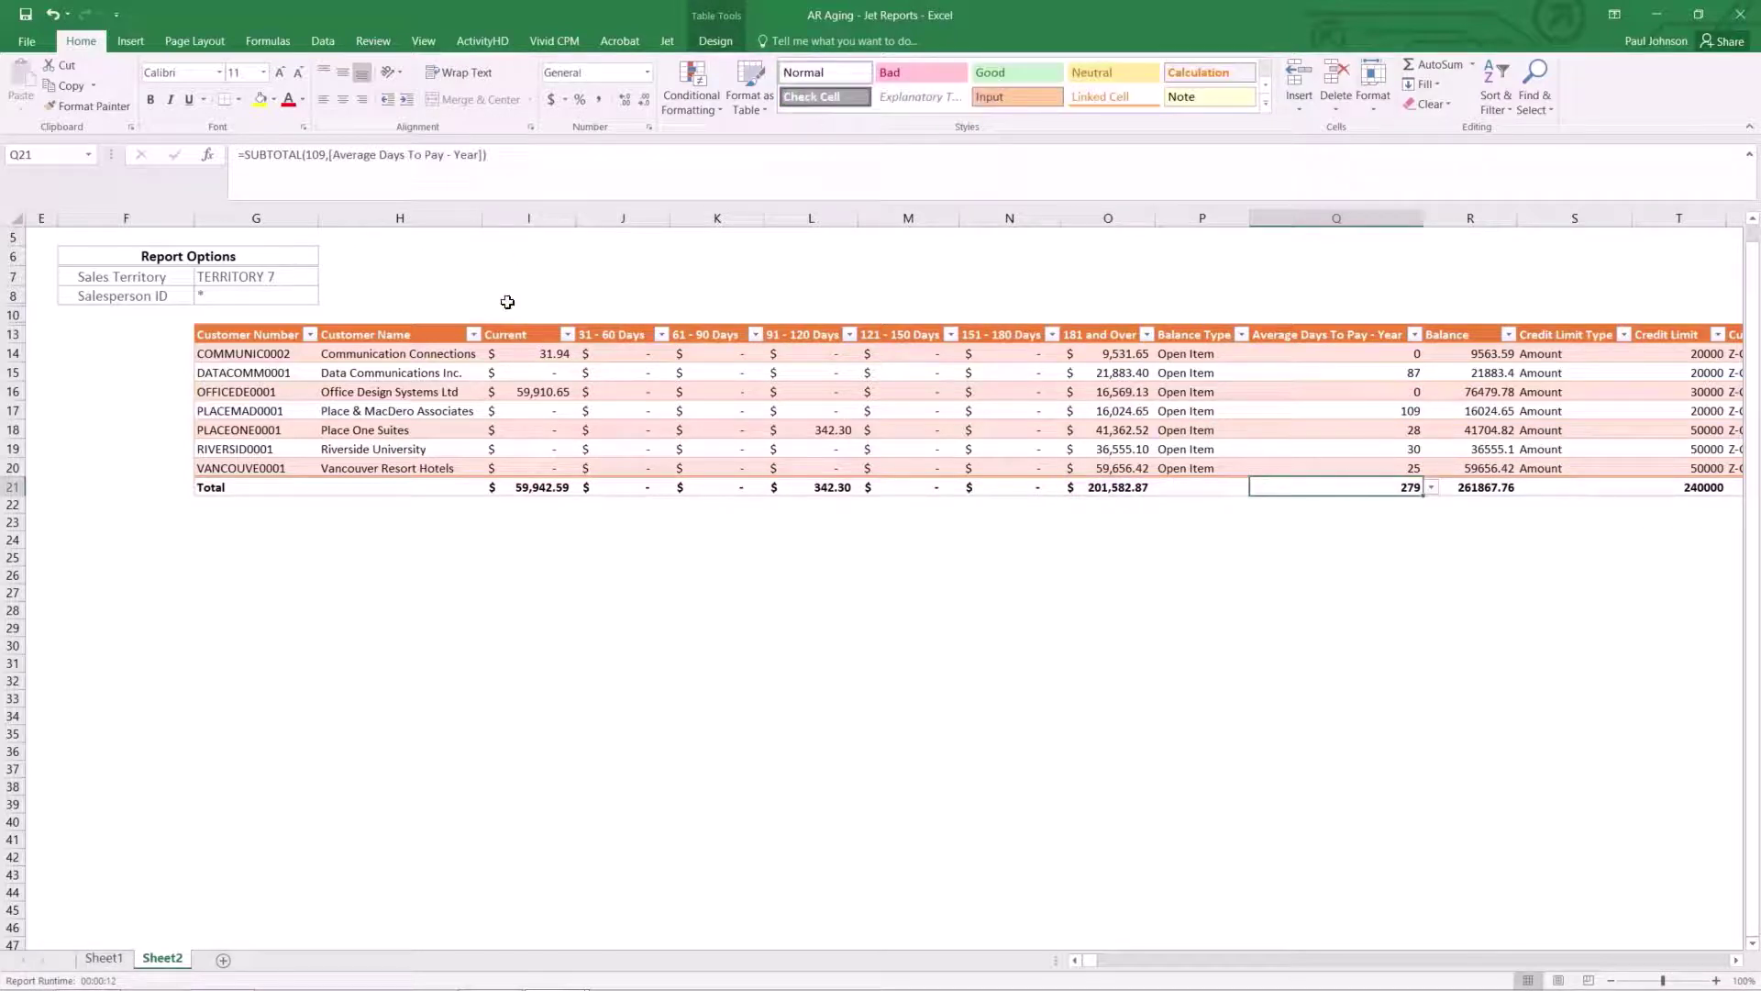
- Change the Average Days To Pay total's SUBTOTAL code from 109 to 101, showing 39.85714286
left_click(318, 158)
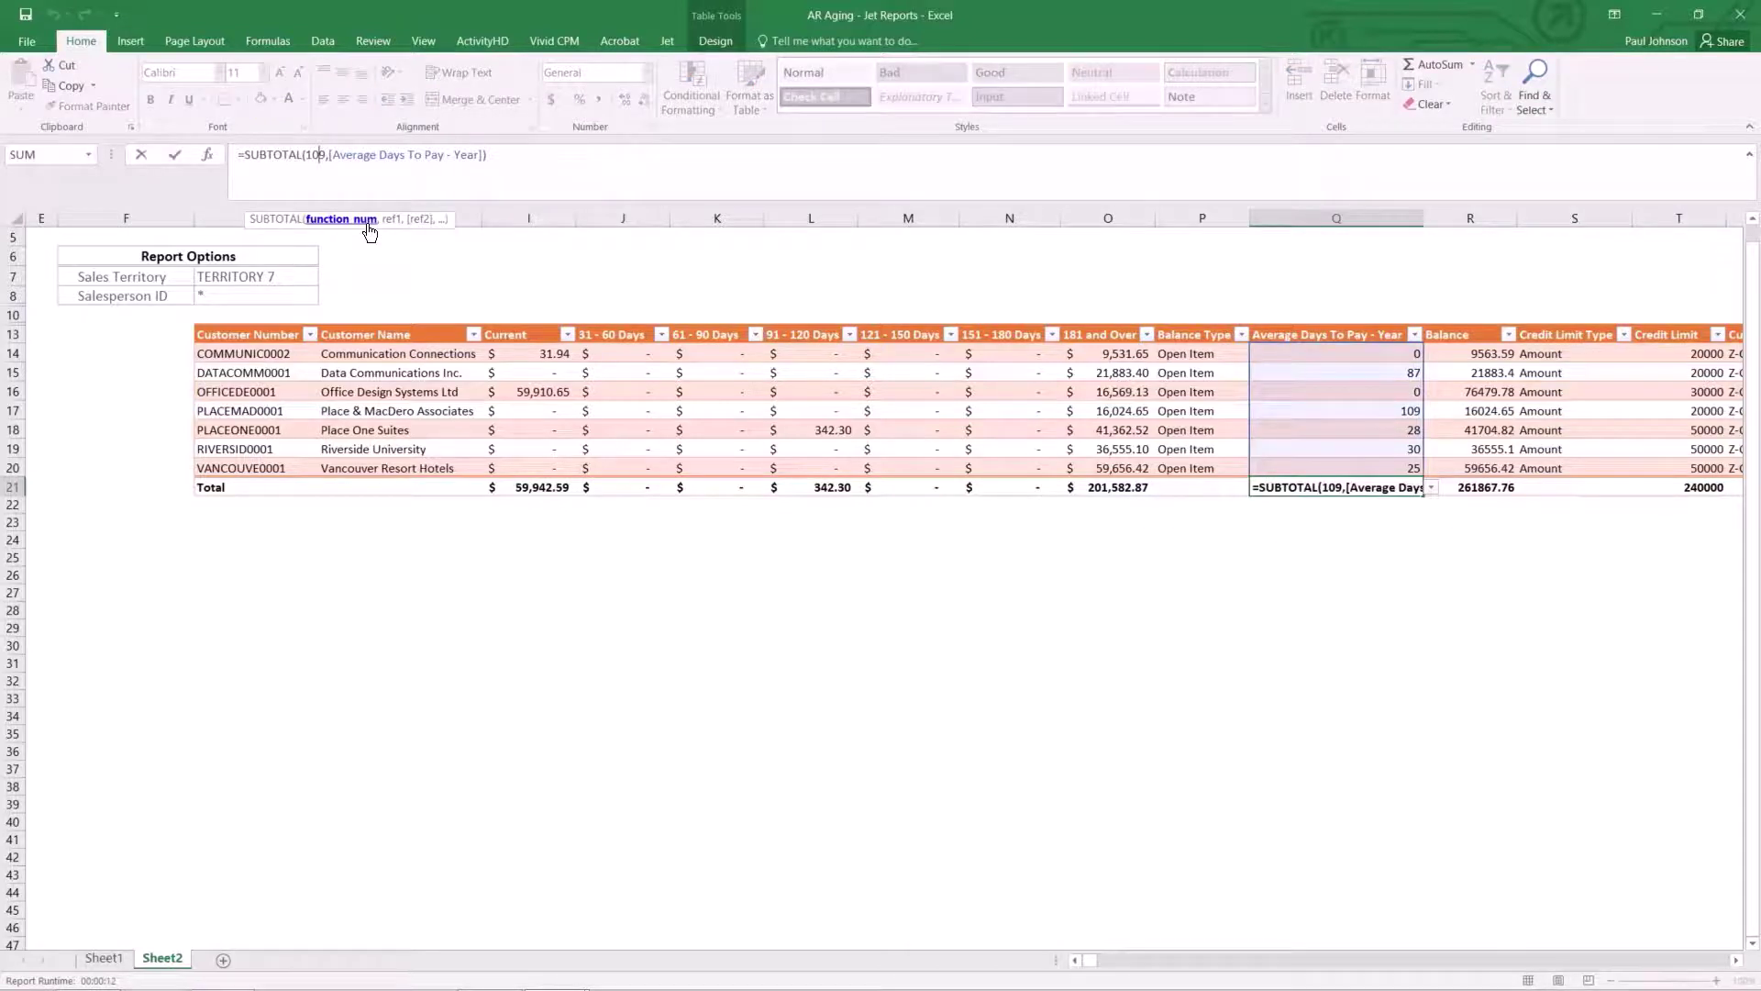
key("shift+Right")
key("Return")
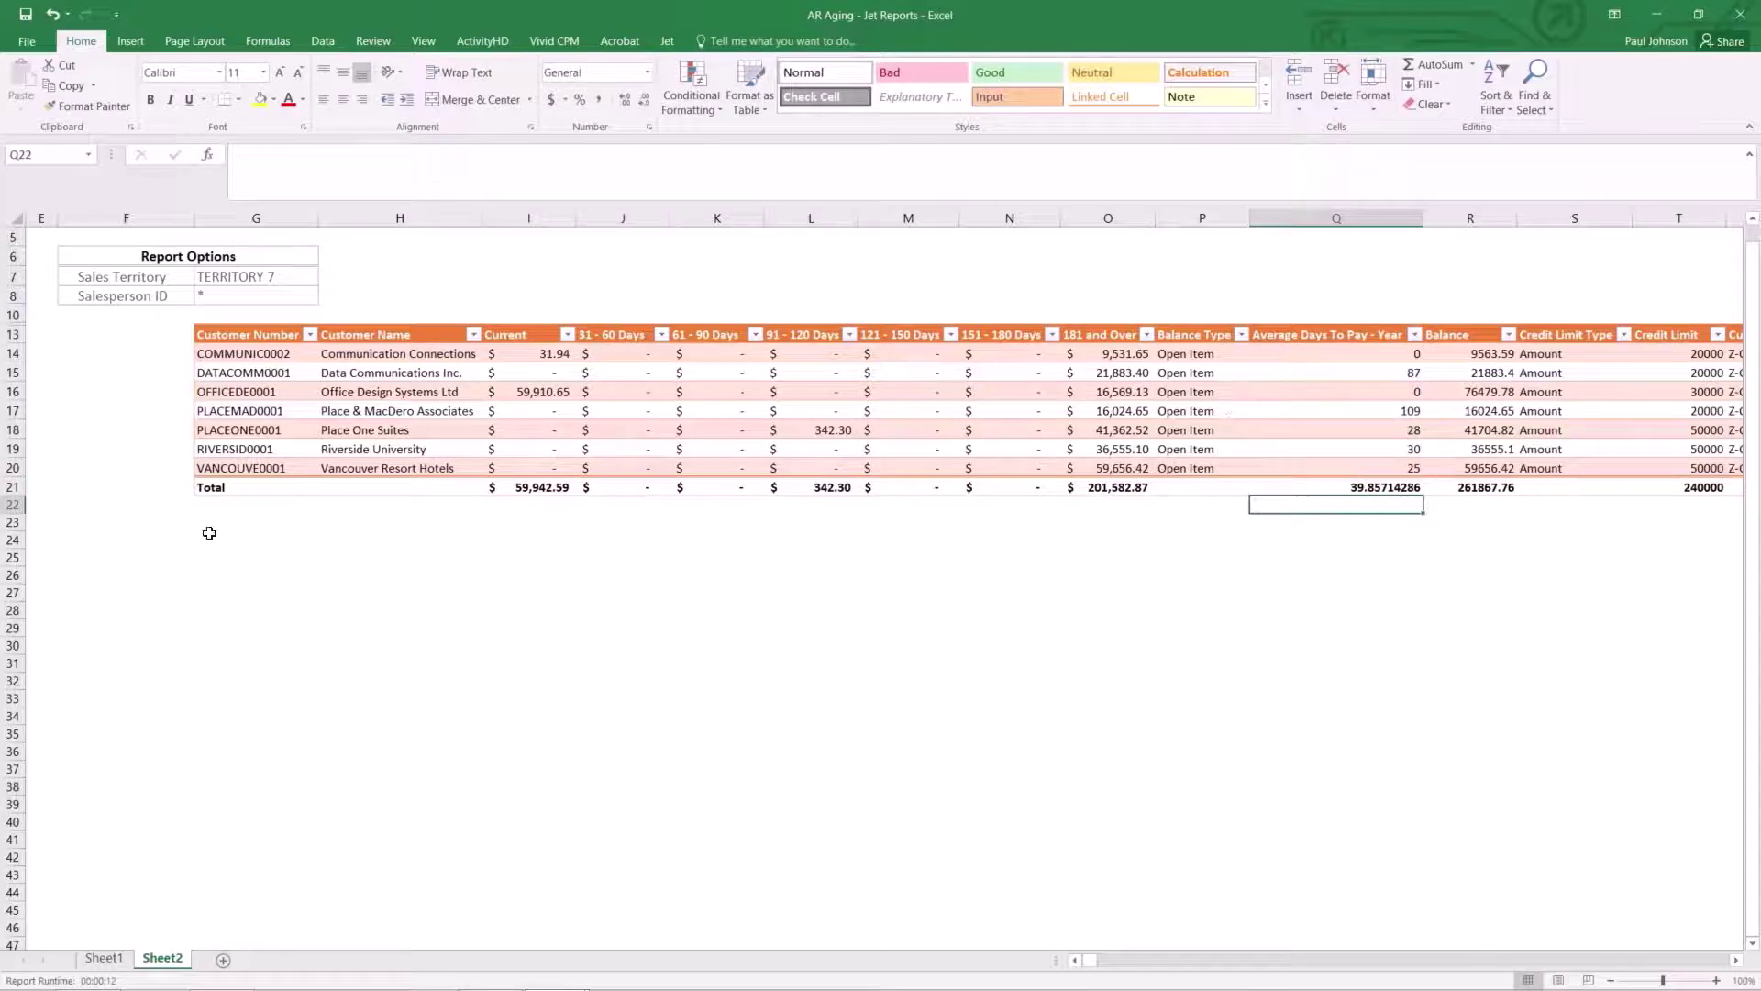
left_click(312, 379)
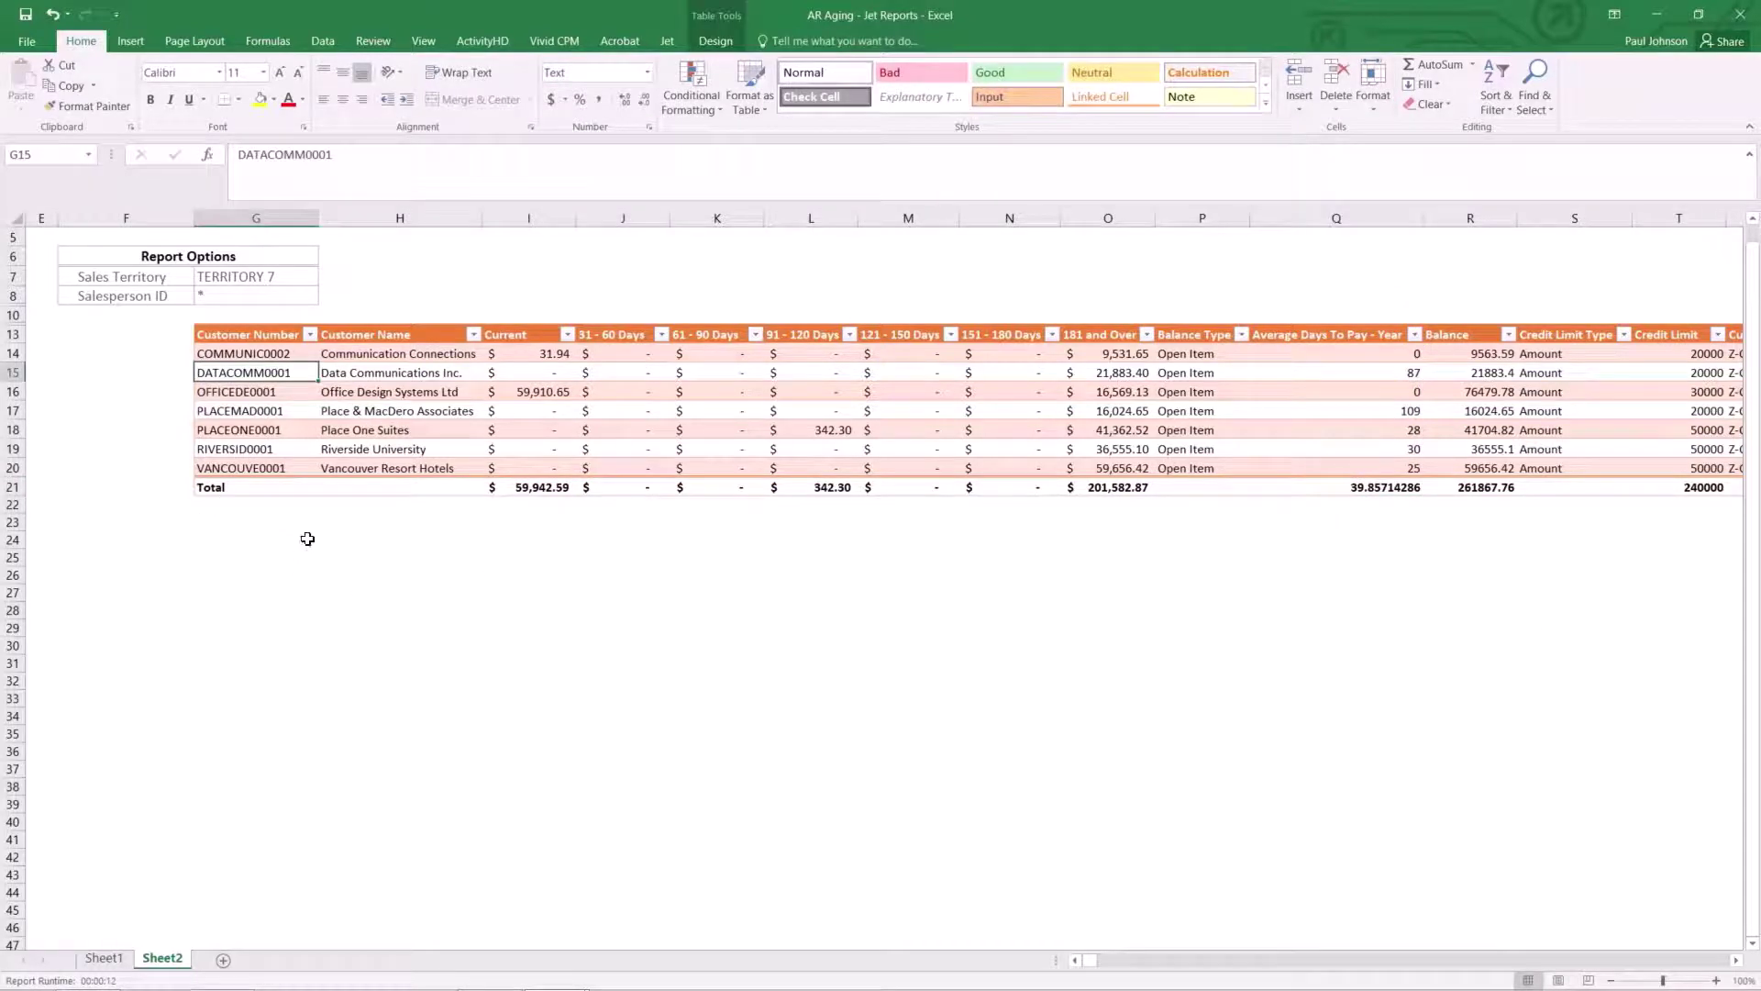